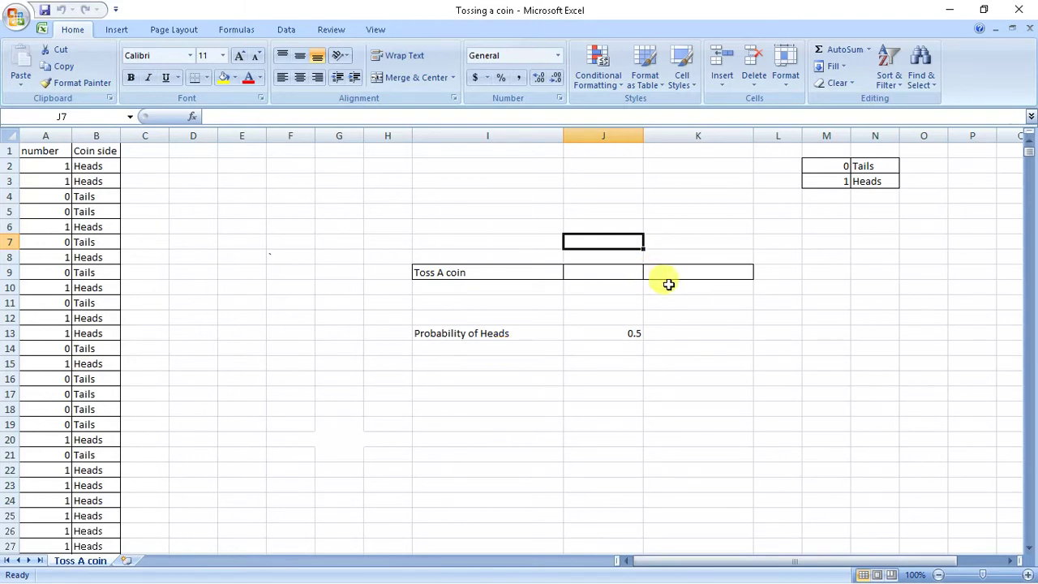
Enter =RANDBETWEEN(0,1) in J9 to simulate a coin toss, currently showing 0
left_click(603, 272)
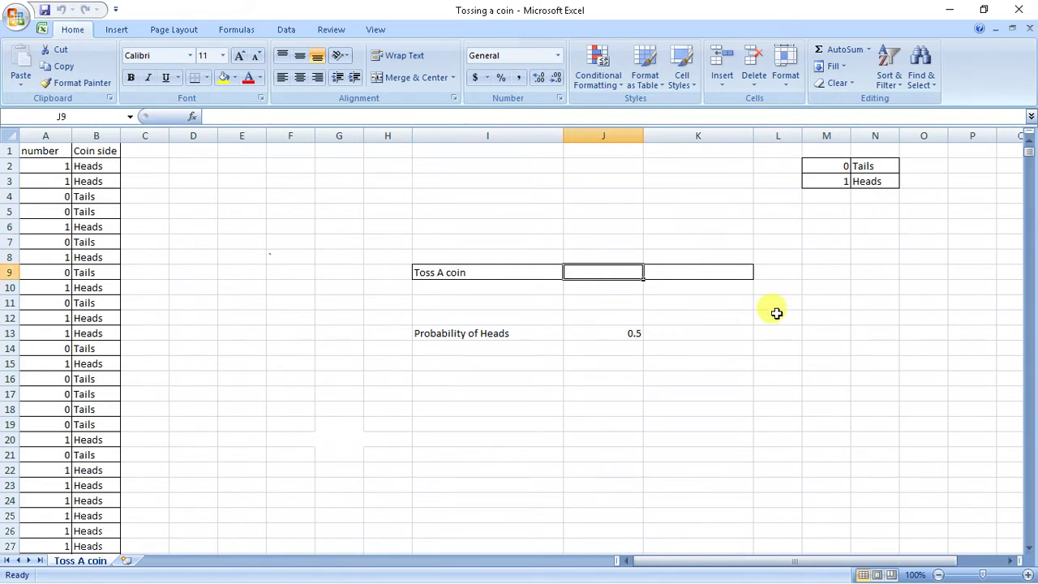
type("=")
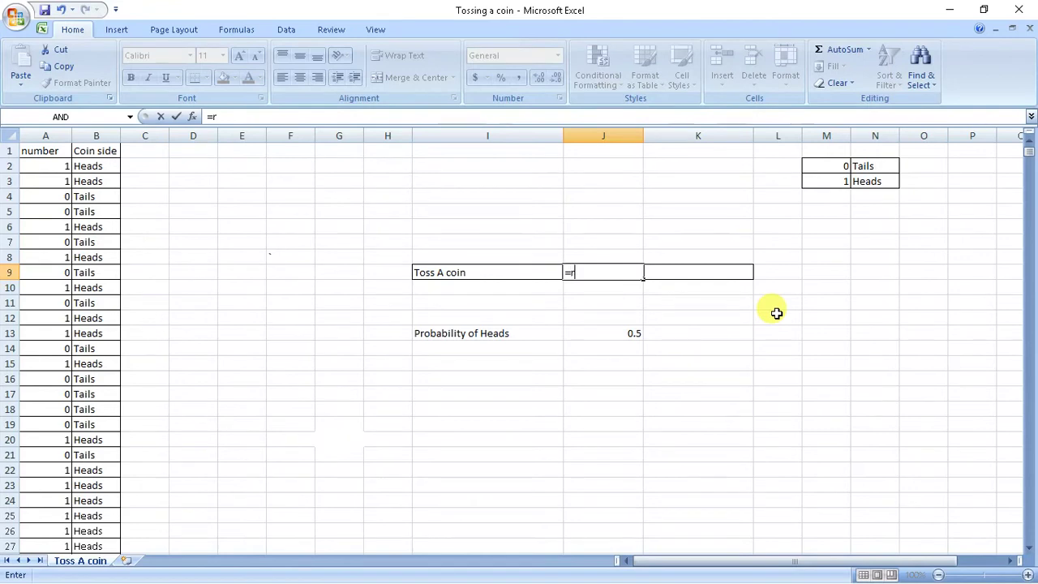
type("ran")
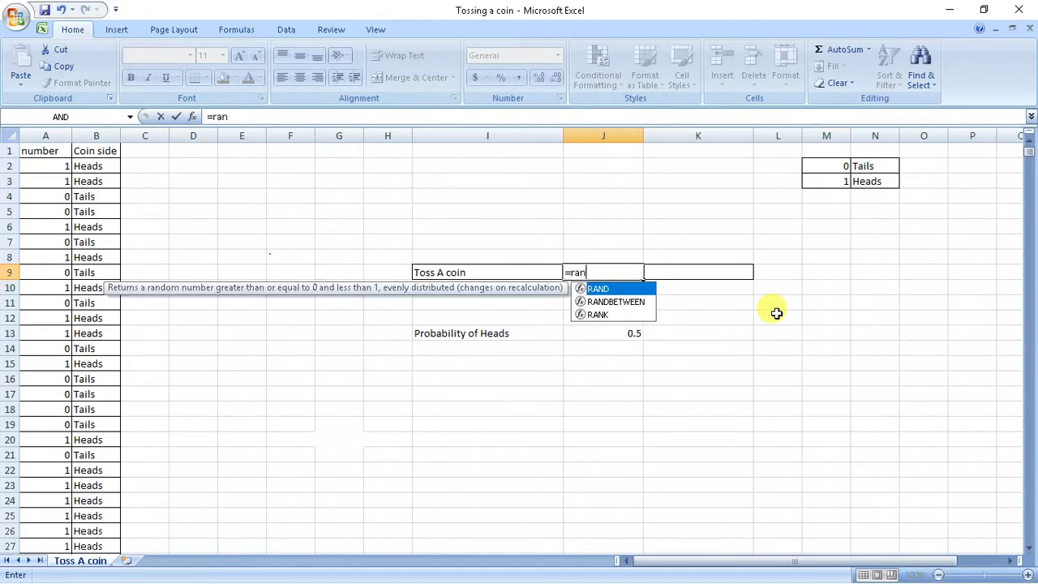
type("d")
double_click(618, 302)
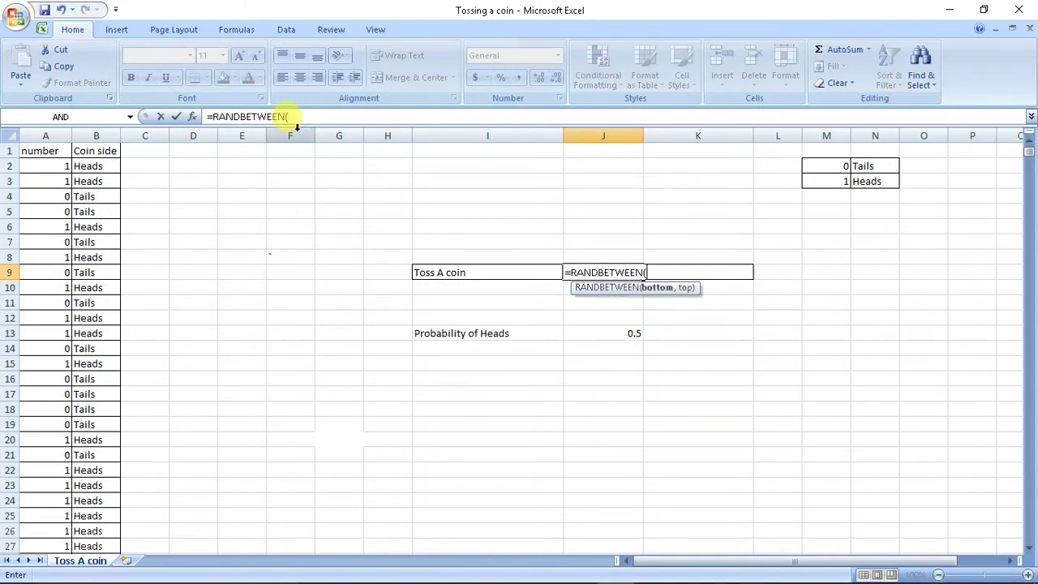
type("0,1)")
key("Return")
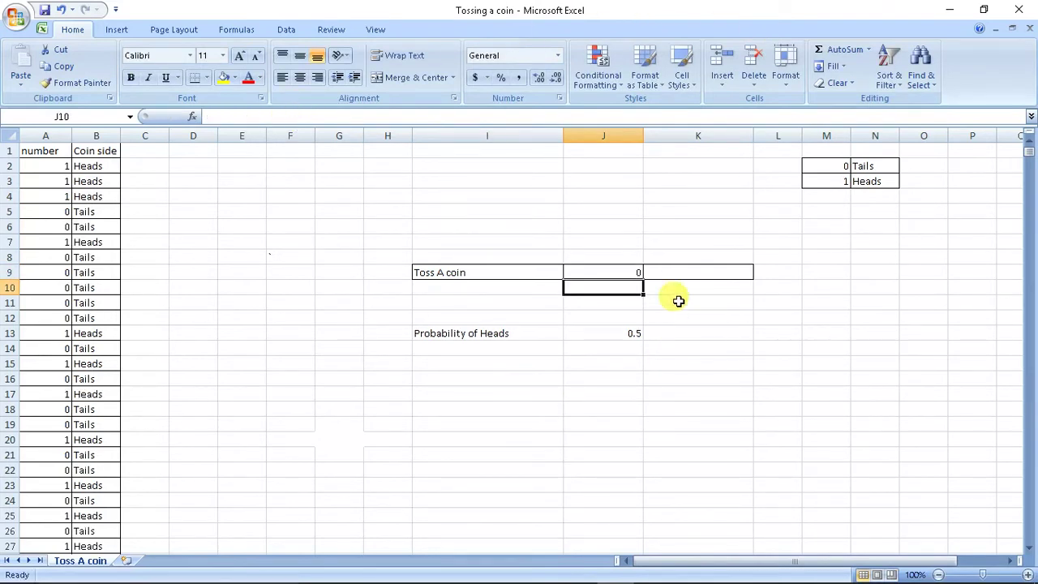
Enter =VLOOKUP(J9,M2:N3,2,FALSE) in K9 so the toss of 0 displays Tails
left_click(672, 273)
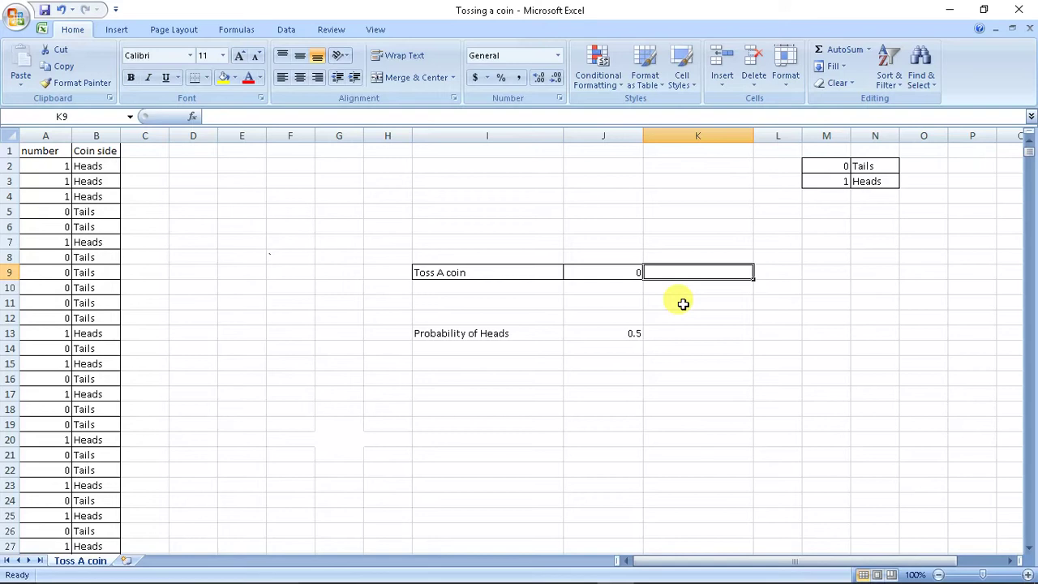
type("=vlooku")
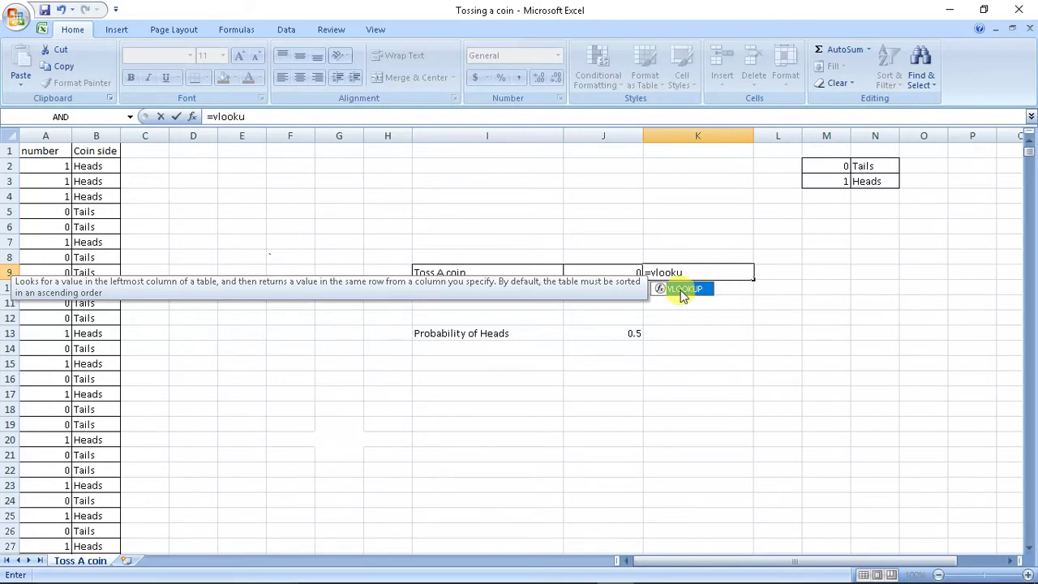
double_click(690, 291)
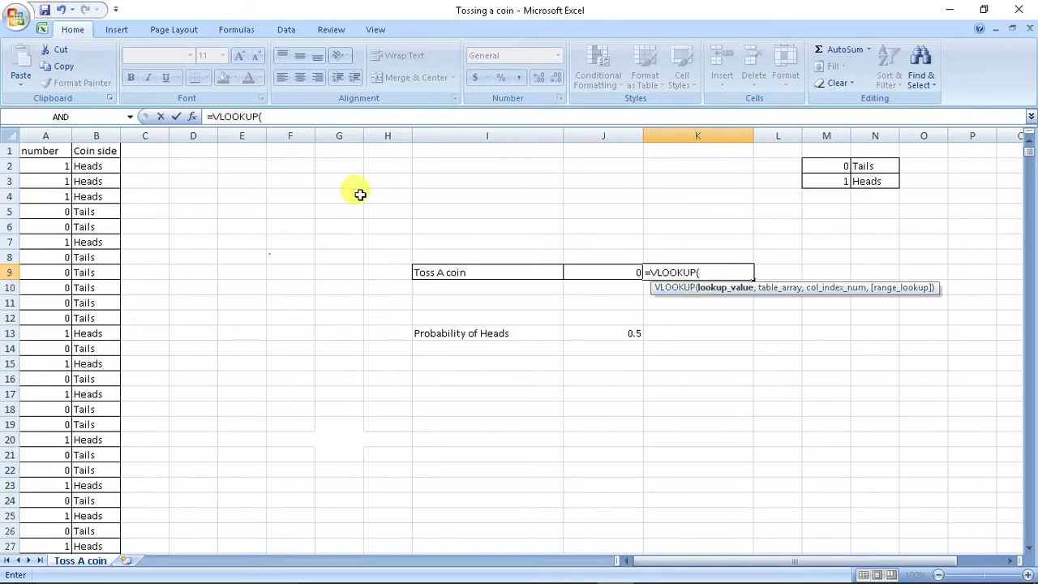
left_click(612, 272)
type(",")
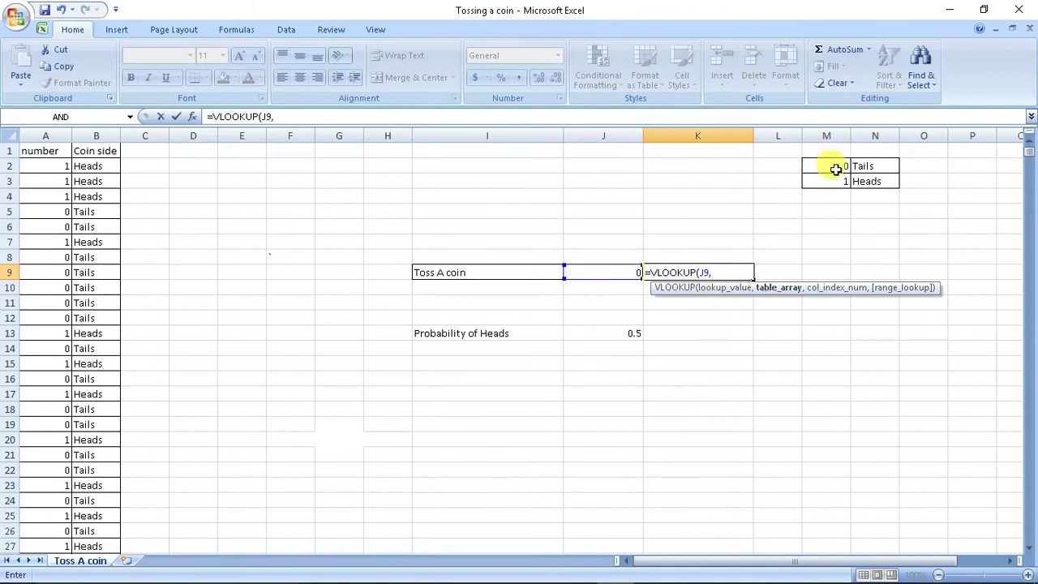
left_click_drag(835, 168, 866, 188)
type(",2,")
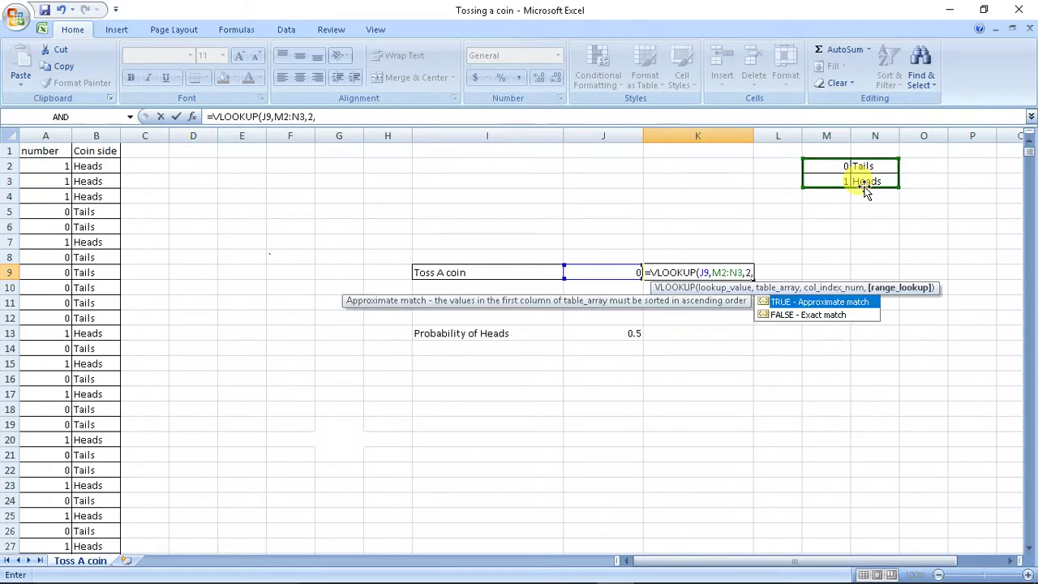
left_click(822, 315)
double_click(821, 316)
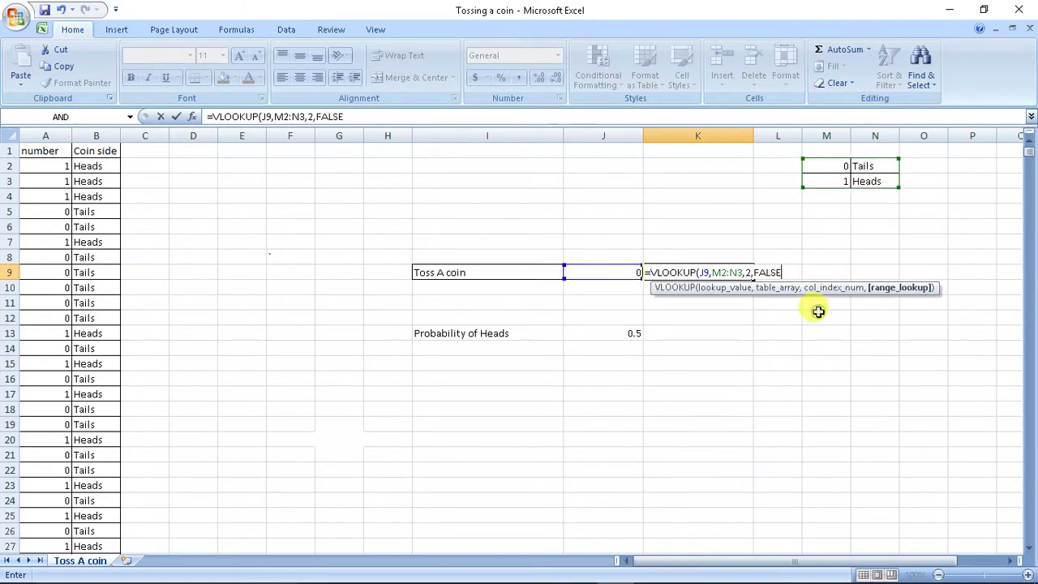
type(")")
key("Return")
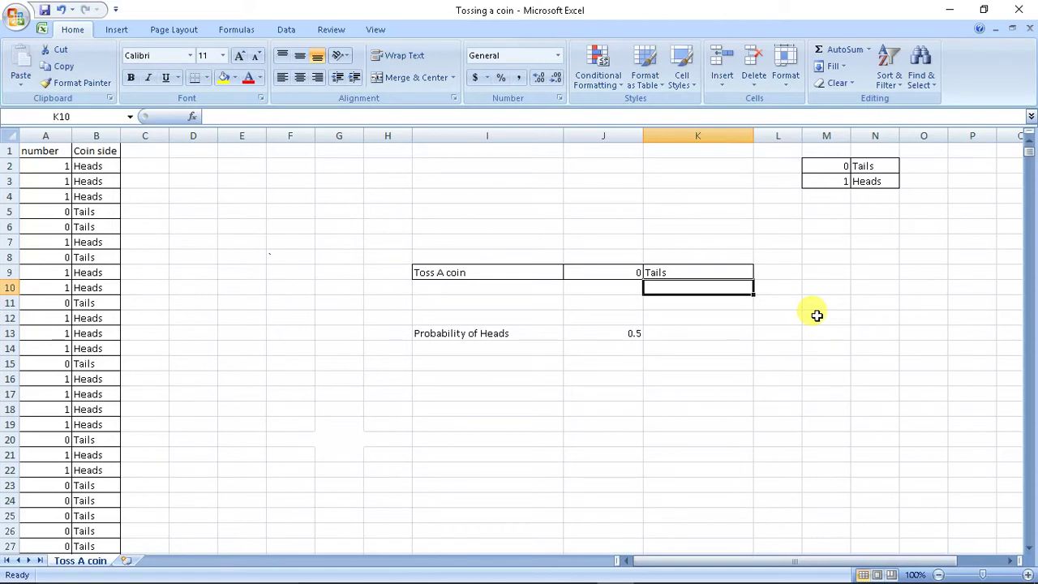
Check J9's RANDBETWEEN formula, then paste a formula into K13 and undo it
left_click(598, 288)
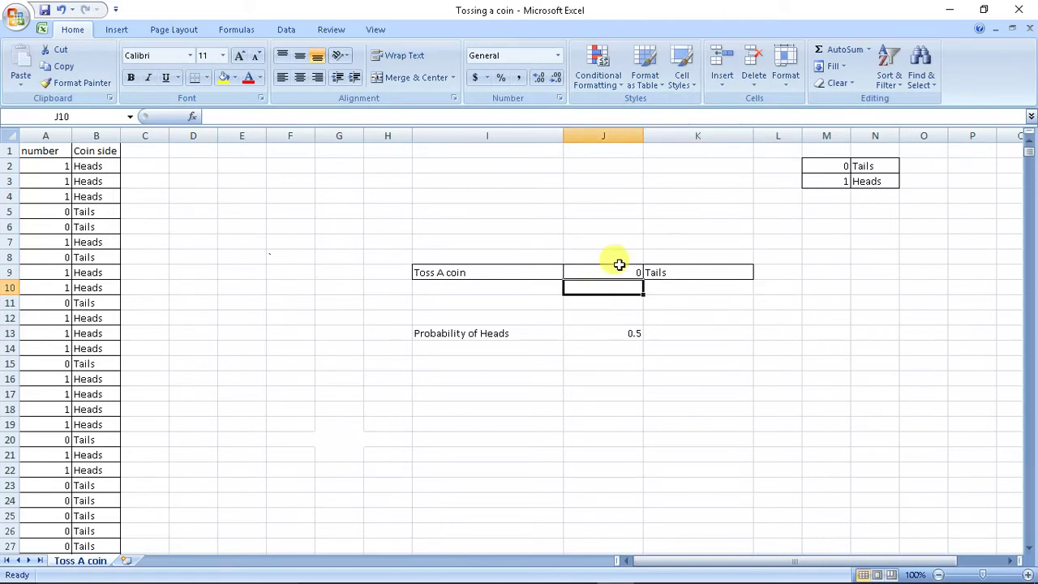
left_click(620, 269)
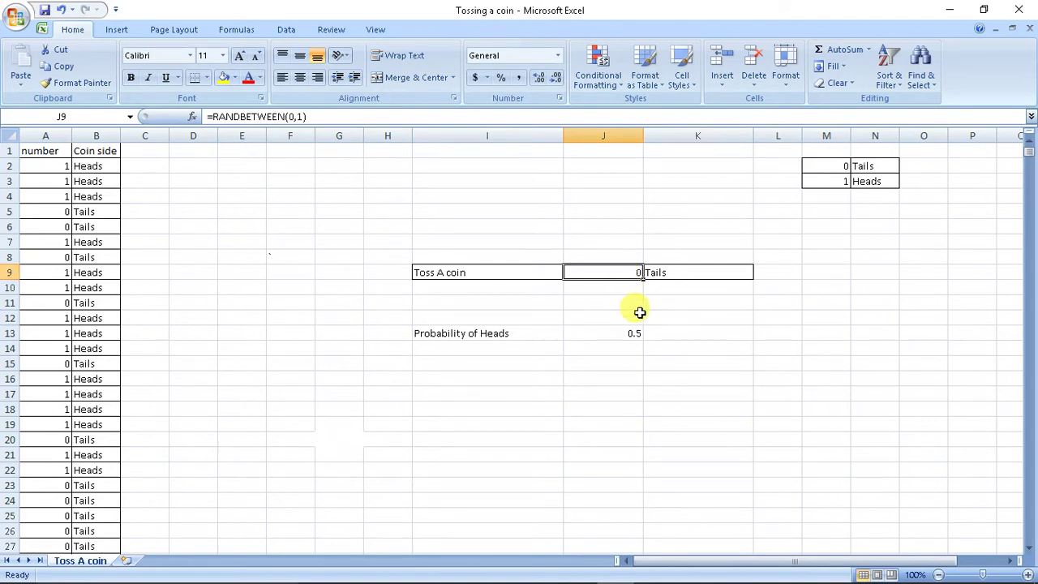
left_click(657, 335)
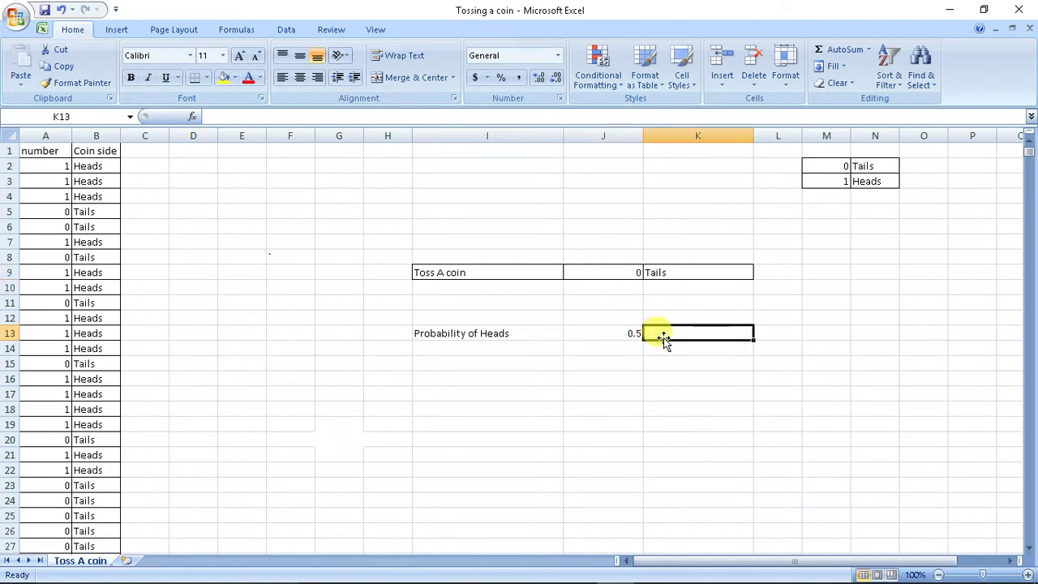
type("=ROUND(COUNTIF(C2:C1000,\"Heads\")/1000,1)")
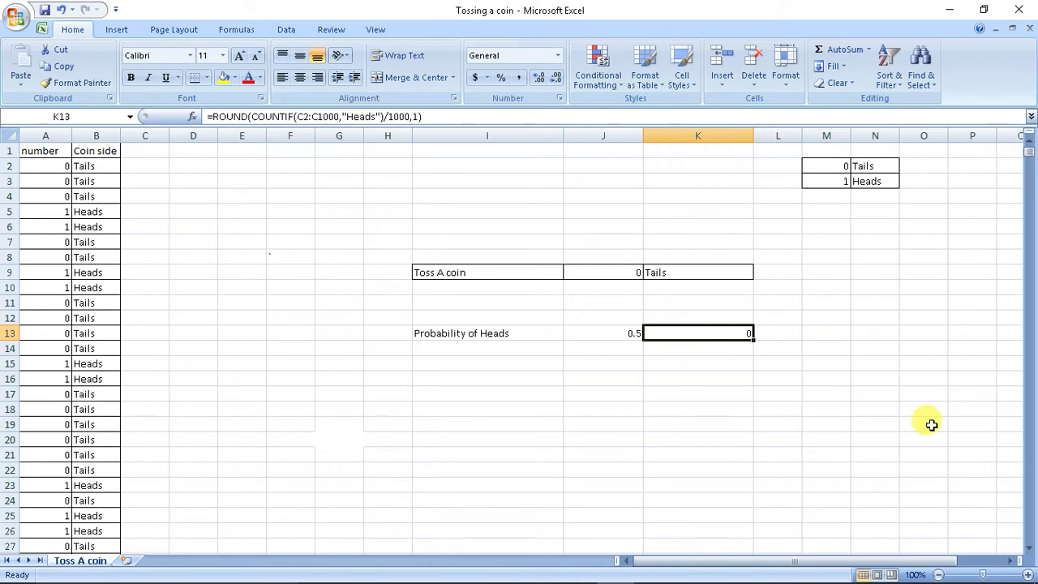
left_click(852, 388)
key("ctrl+z")
left_click(851, 388)
Recalculate with F9 until J9 shows 1 and K9 reads Heads, then check column A's formula
key("F9")
key("F9")
key("F9")
key("F9")
key("F9")
key("F9")
key("F9")
key("F9")
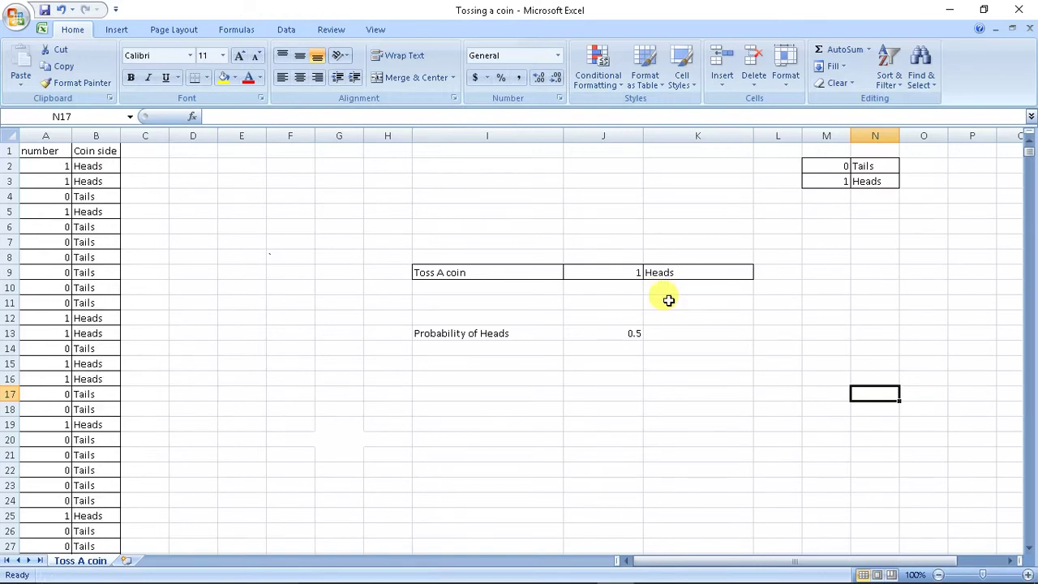
key("F9")
key("F9")
key("F9")
key("F9")
key("F9")
key("F9")
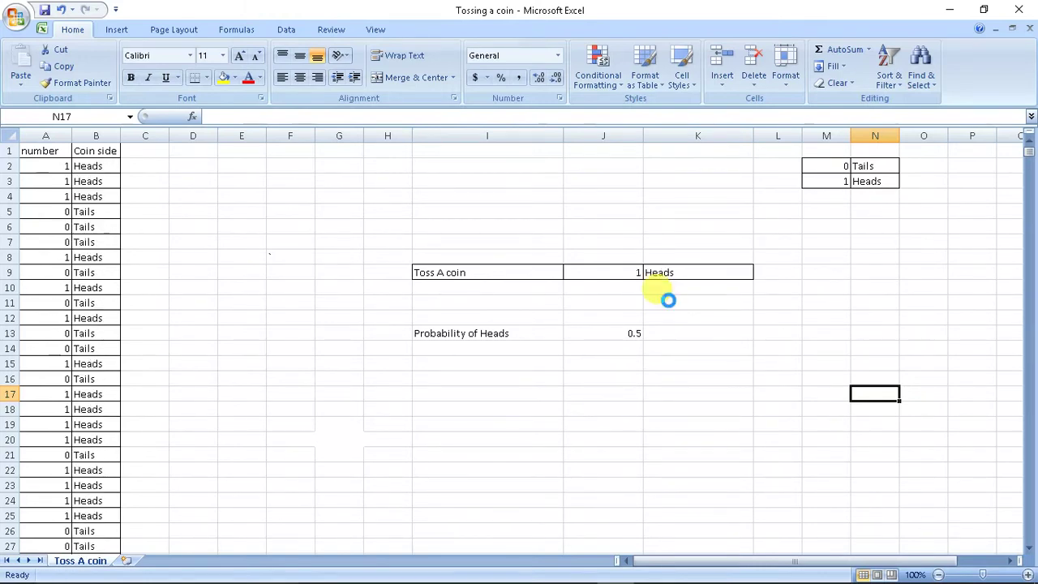
key("F9")
key("F9")
key("F9")
key("F9")
key("F9")
key("F9")
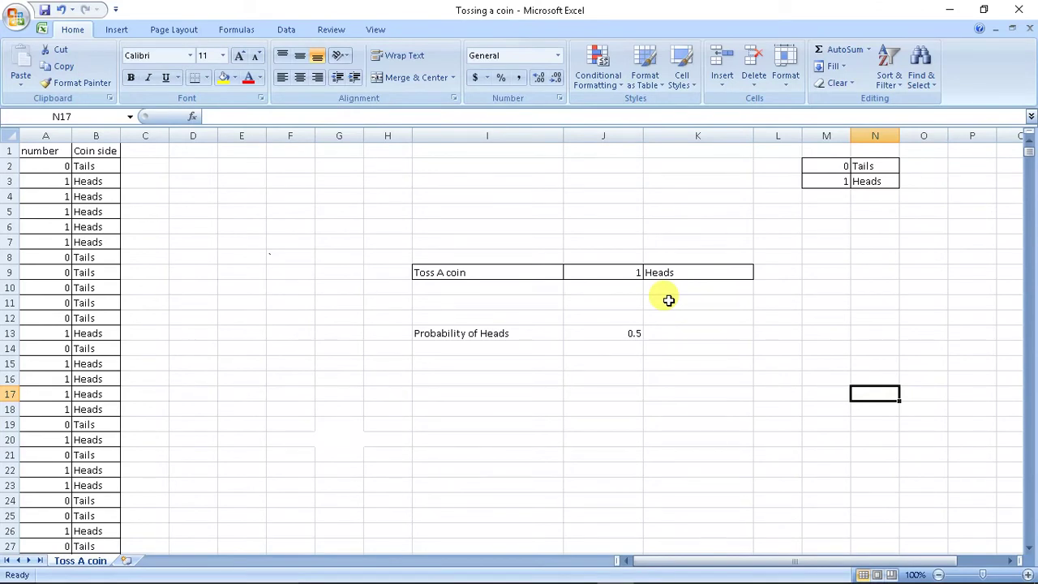
left_click(625, 276)
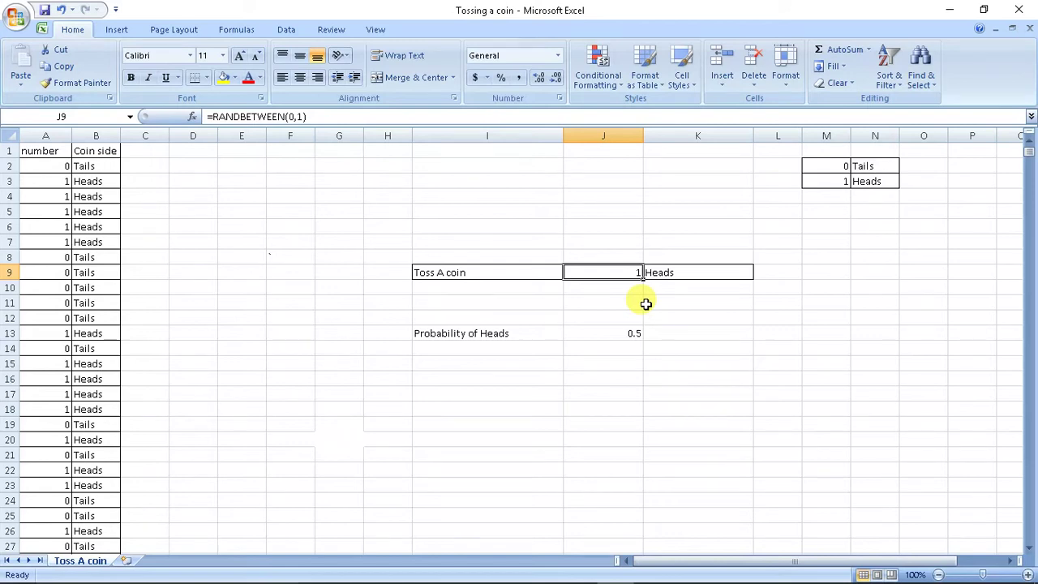
left_click(46, 169)
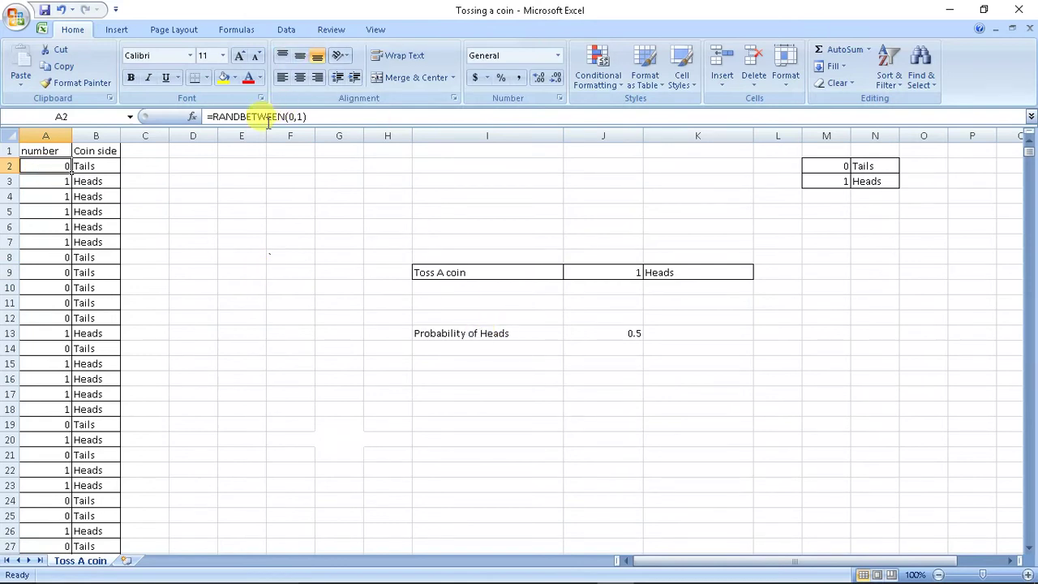
scroll(82, 280, "down", 15)
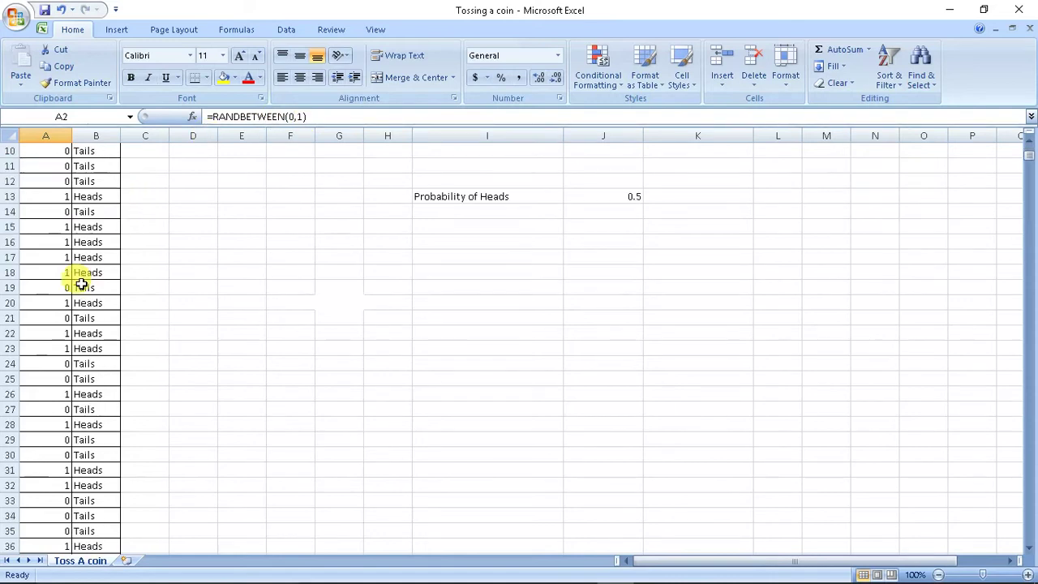
scroll(81, 280, "down", 20)
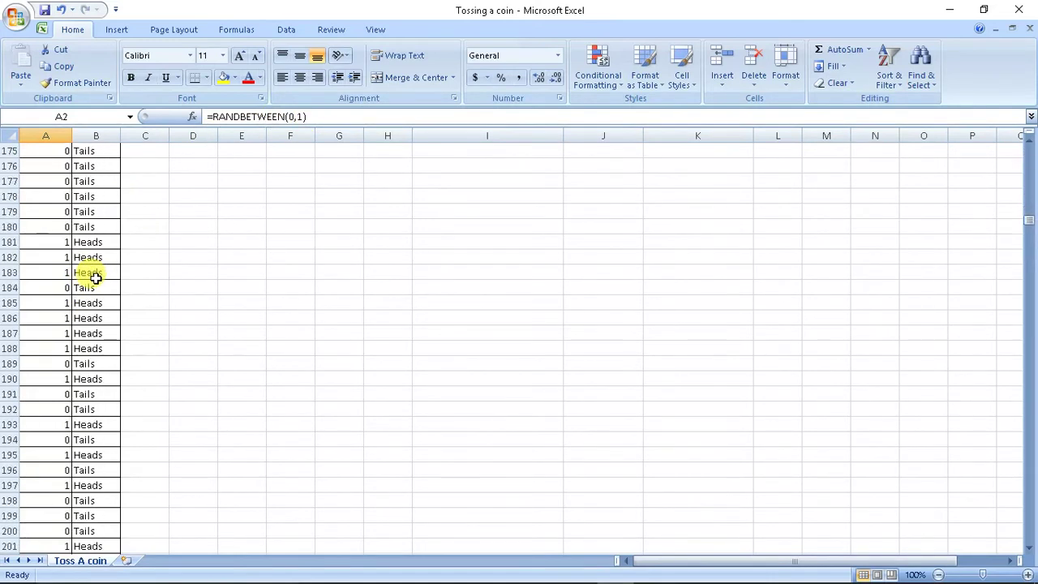
left_click_drag(1028, 246, 1011, 146)
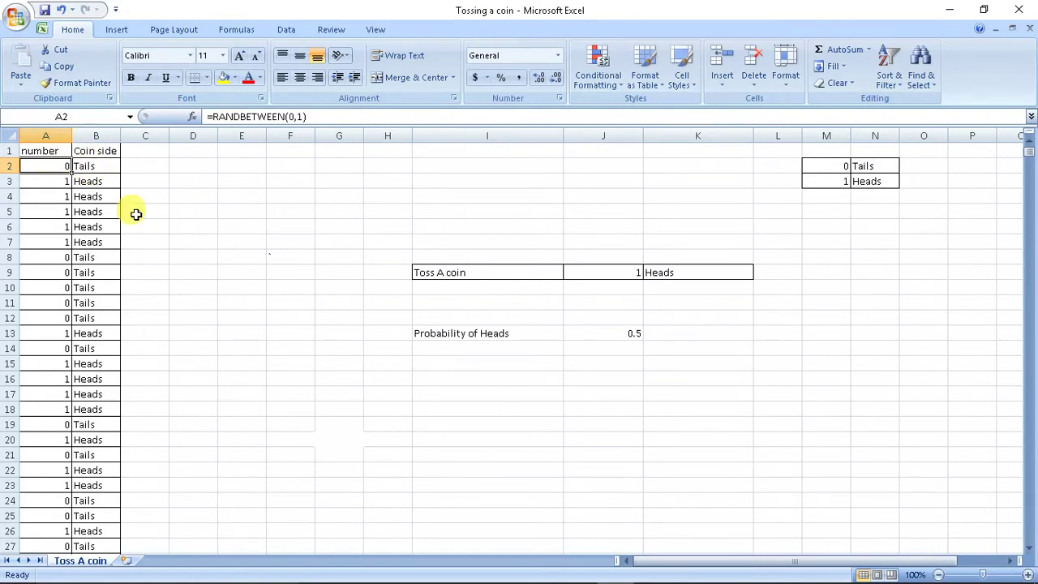
left_click(596, 337)
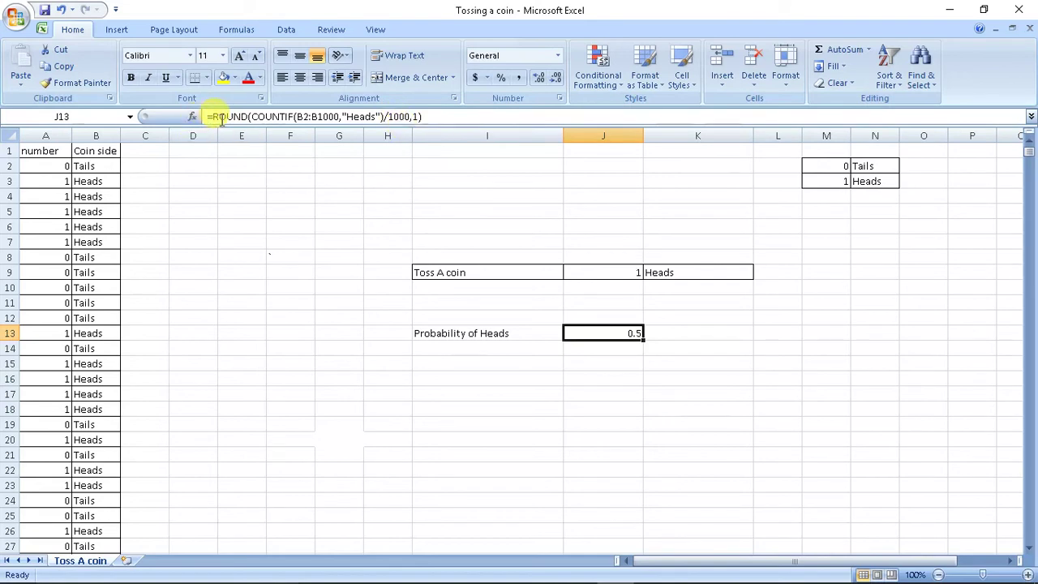
left_click(625, 362)
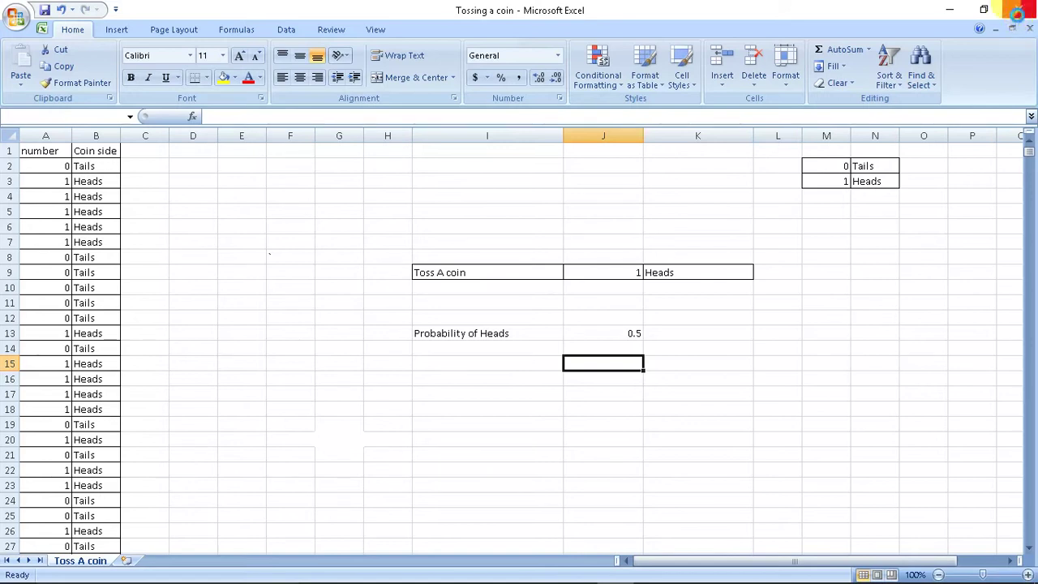
Close the coin workbook unsaved, advance to the Part 2 slide, and open Rolling a die.xlsx
left_click(1019, 11)
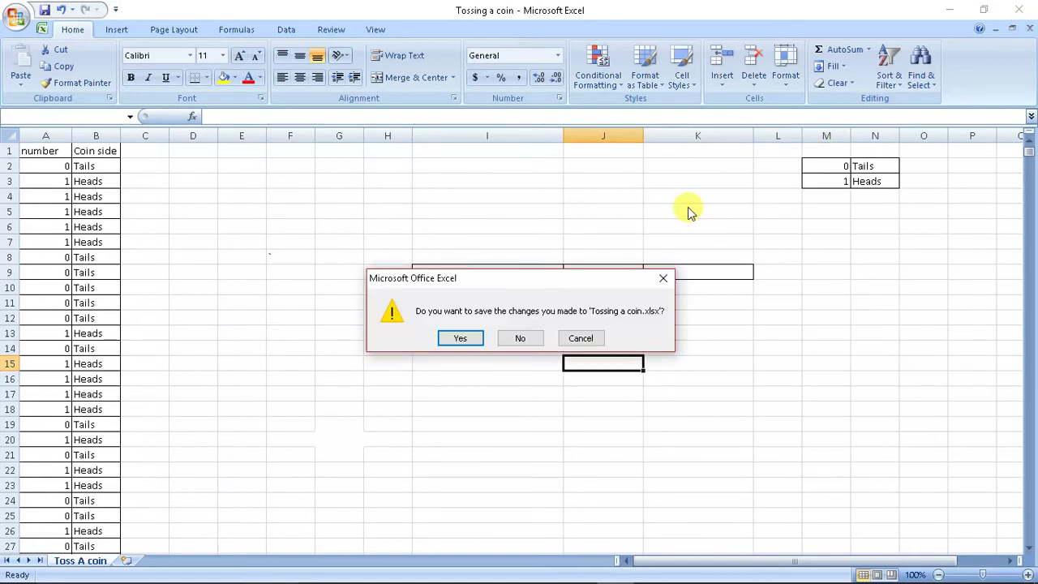
left_click(520, 338)
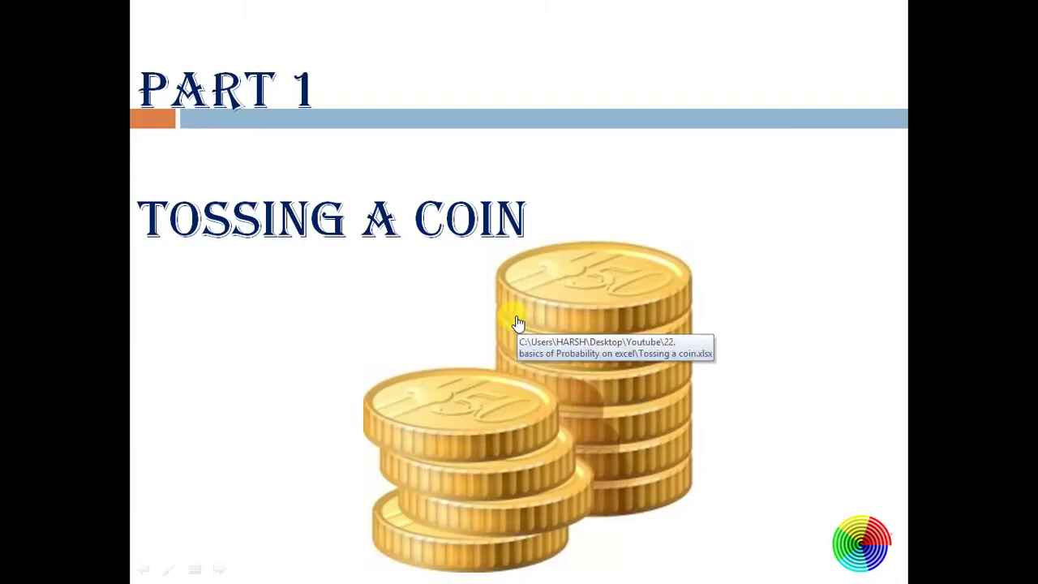
key("Right")
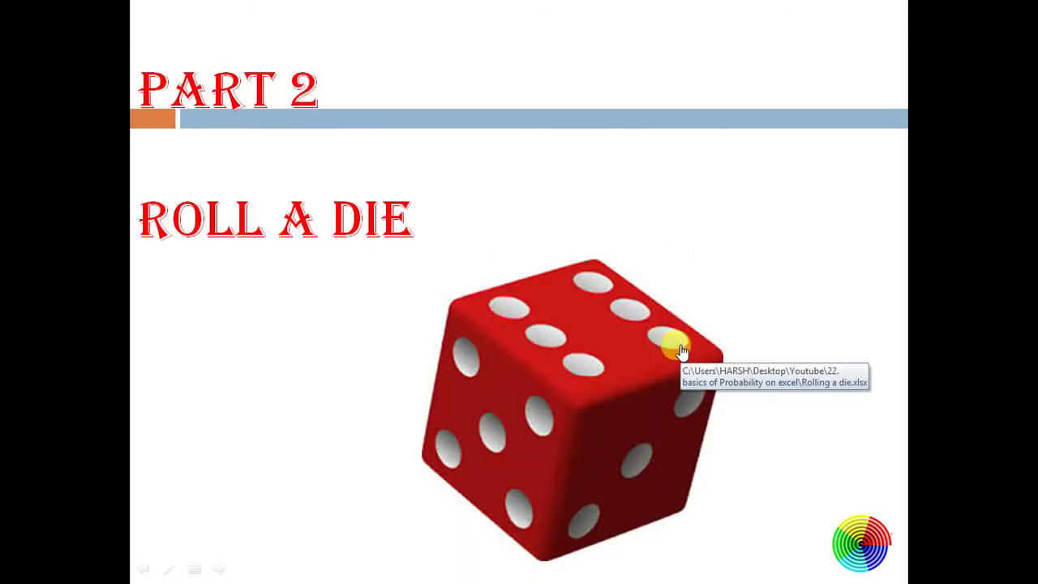
left_click(600, 360)
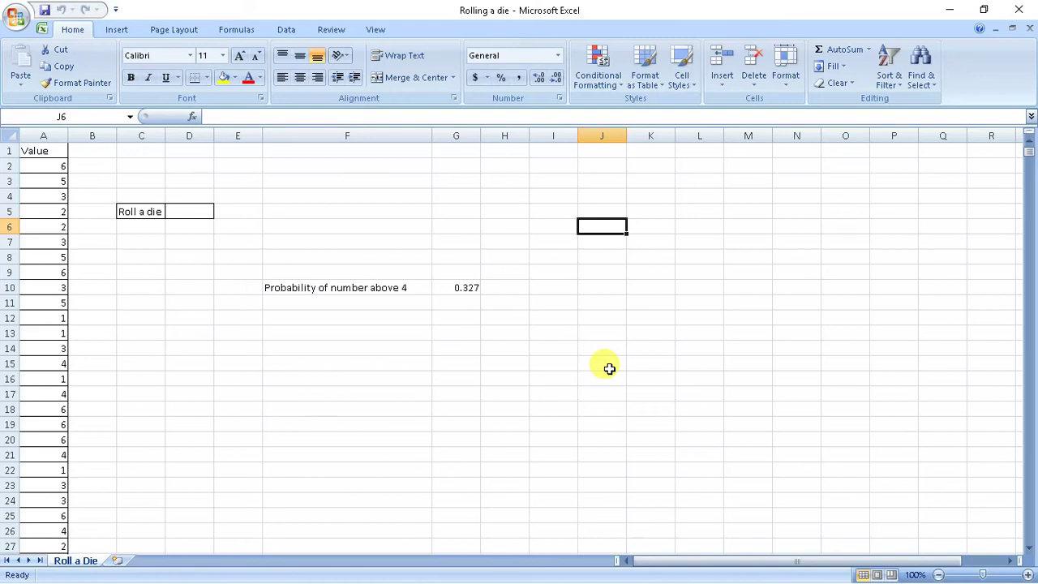
Enter =RANDBETWEEN(1,6) in D5 for the die roll, currently showing 4
left_click(200, 213)
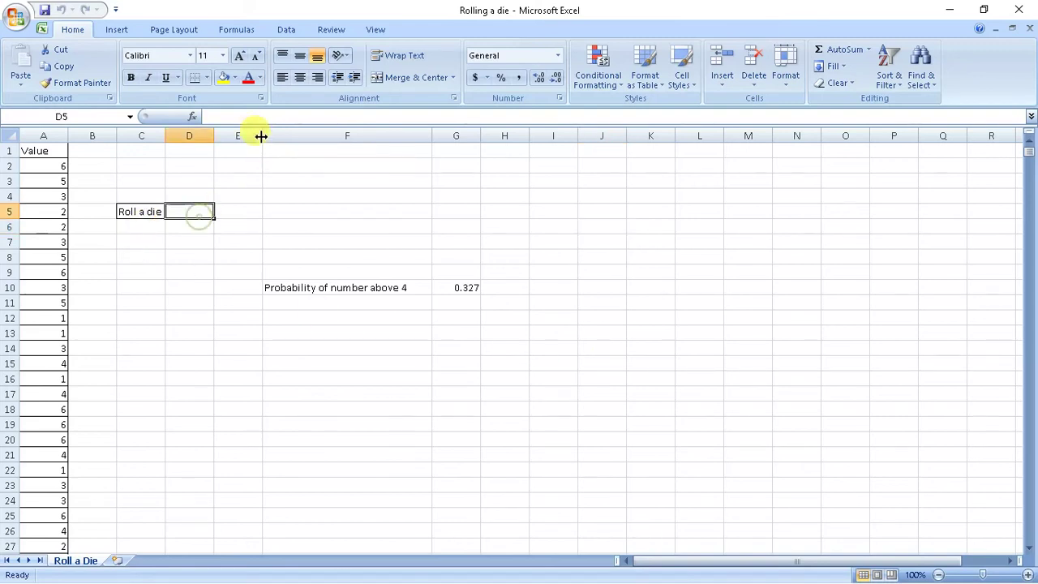
left_click(246, 119)
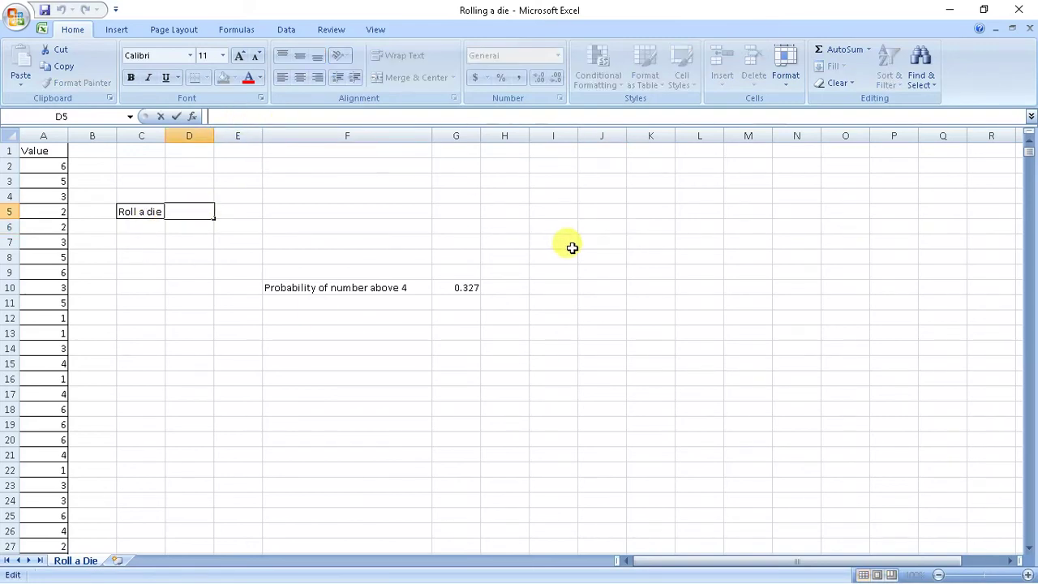
type("=ran")
double_click(257, 148)
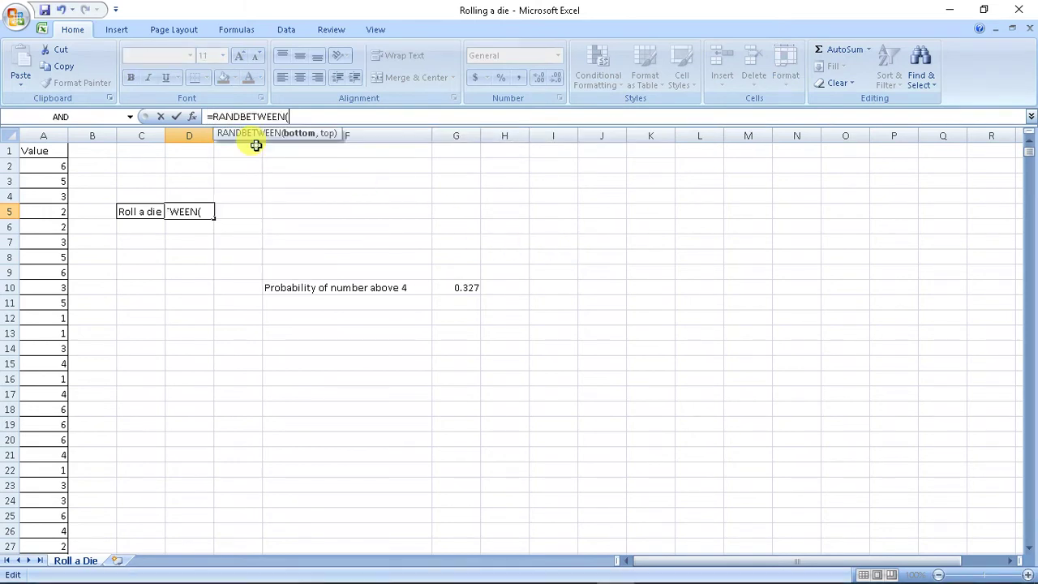
type("1,6)")
key("Return")
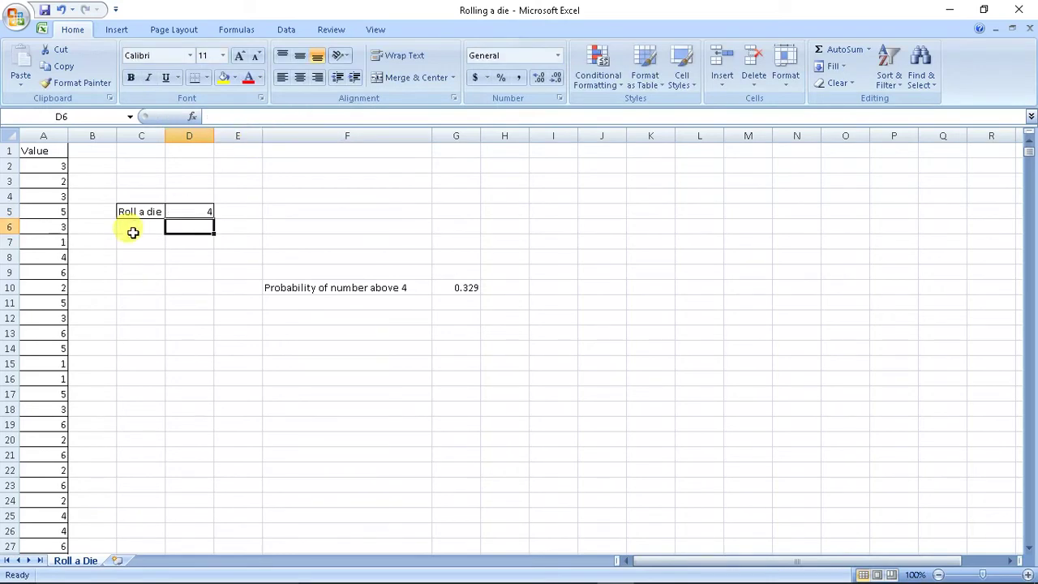
Re-roll the 1000 die rolls with F9, checking the rolls down to row 1001
left_click(192, 209)
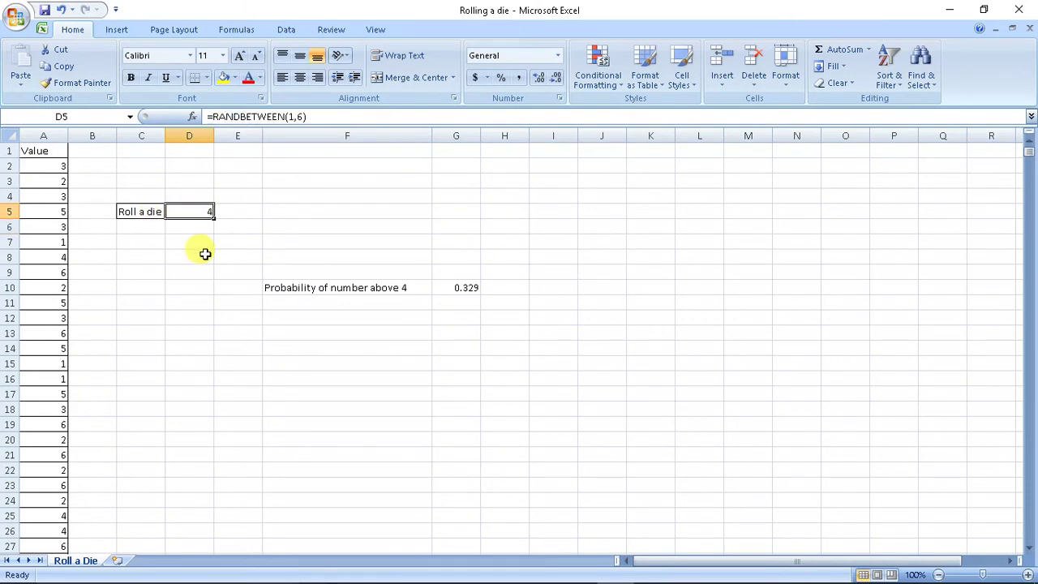
left_click(324, 211)
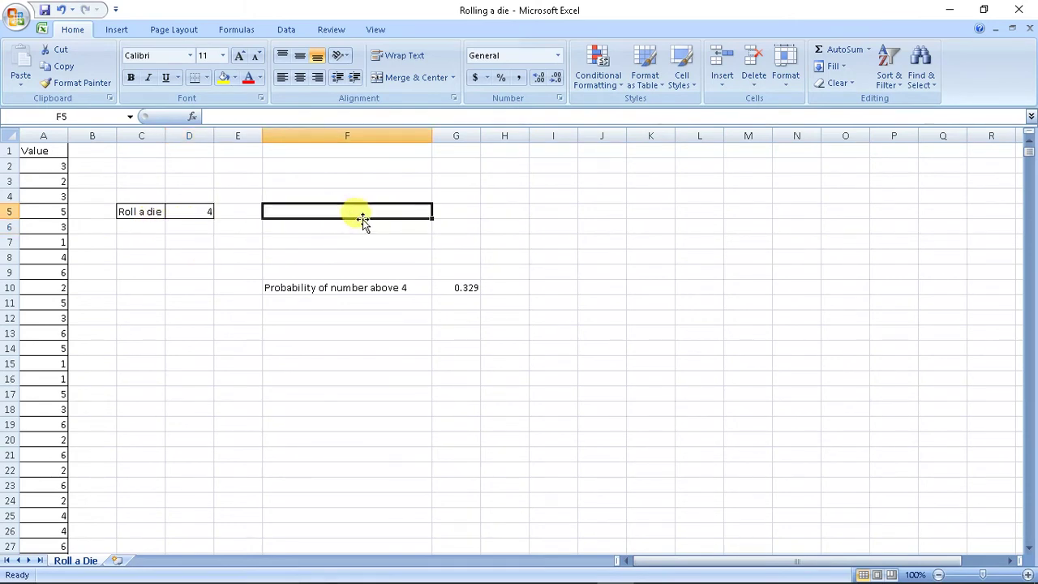
key("F9")
key("F9")
key("F9")
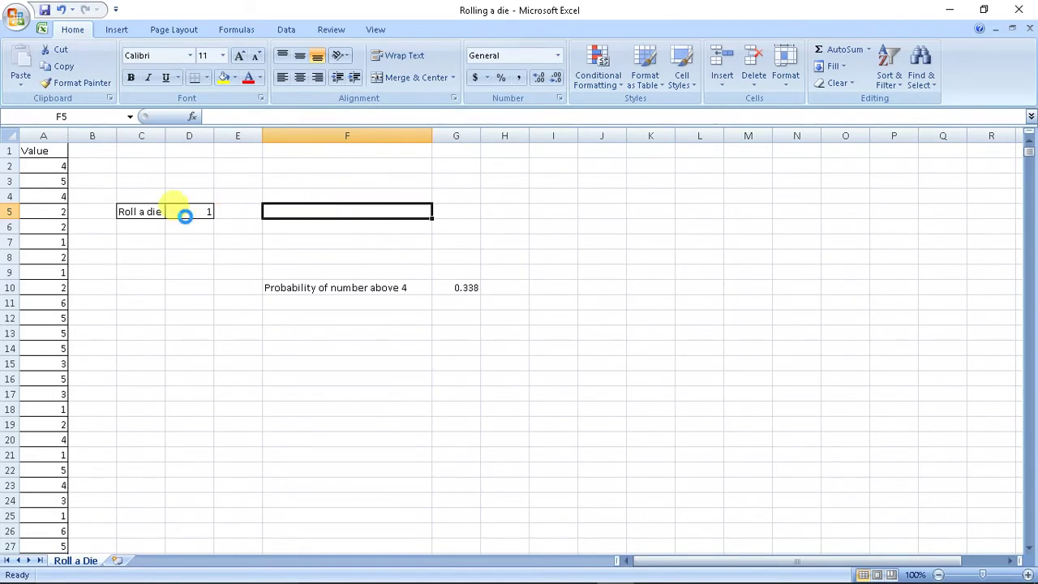
key("F9")
key("F9")
key("F9")
key("F9")
key("F9")
key("F9")
key("F9")
key("F9")
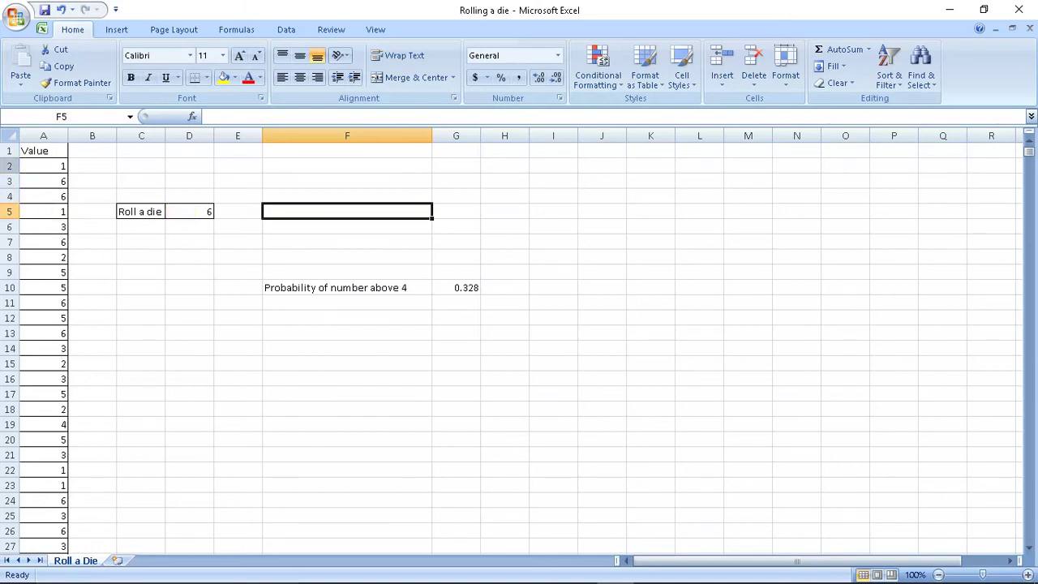
left_click_drag(1030, 128, 1020, 566)
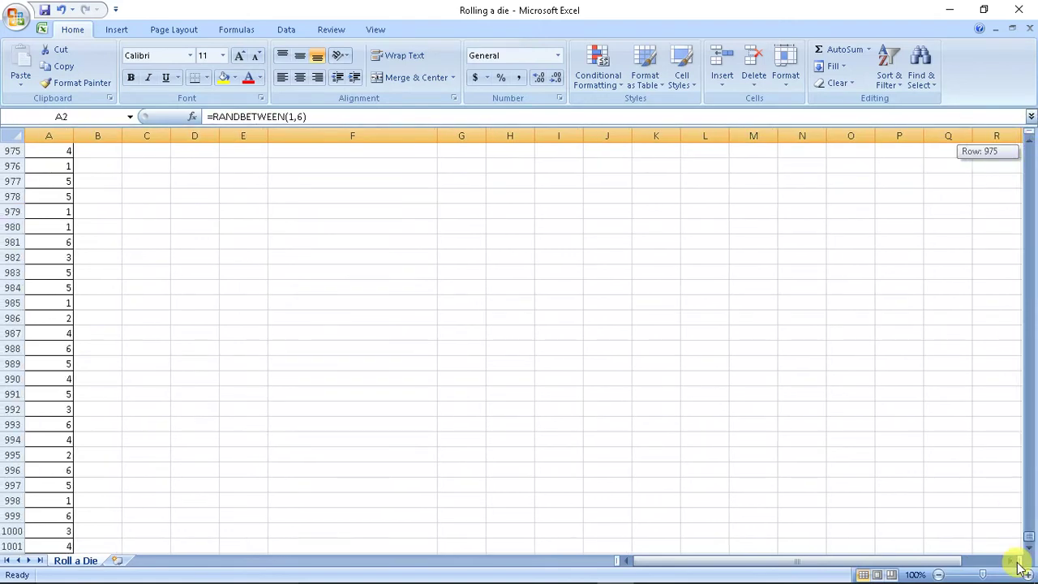
left_click(12, 546)
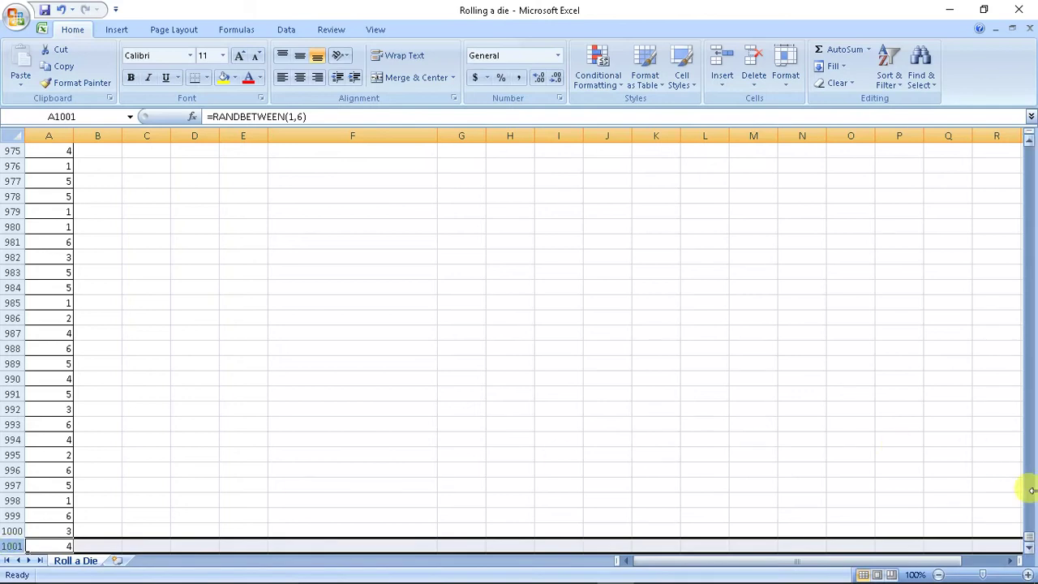
left_click_drag(1028, 545, 1028, 144)
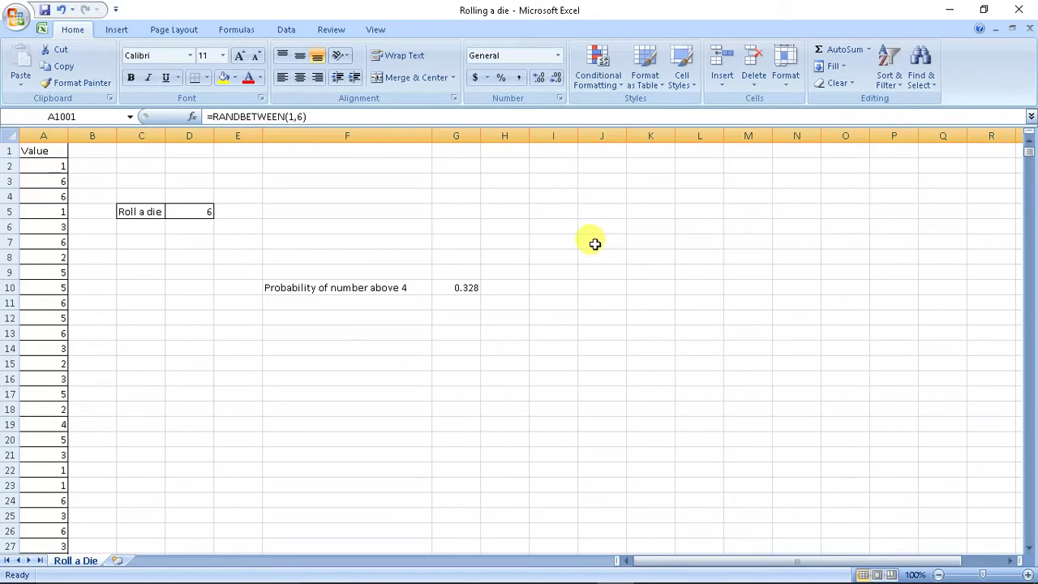
key("F9")
key("F9")
key("F9")
key("F9")
key("F9")
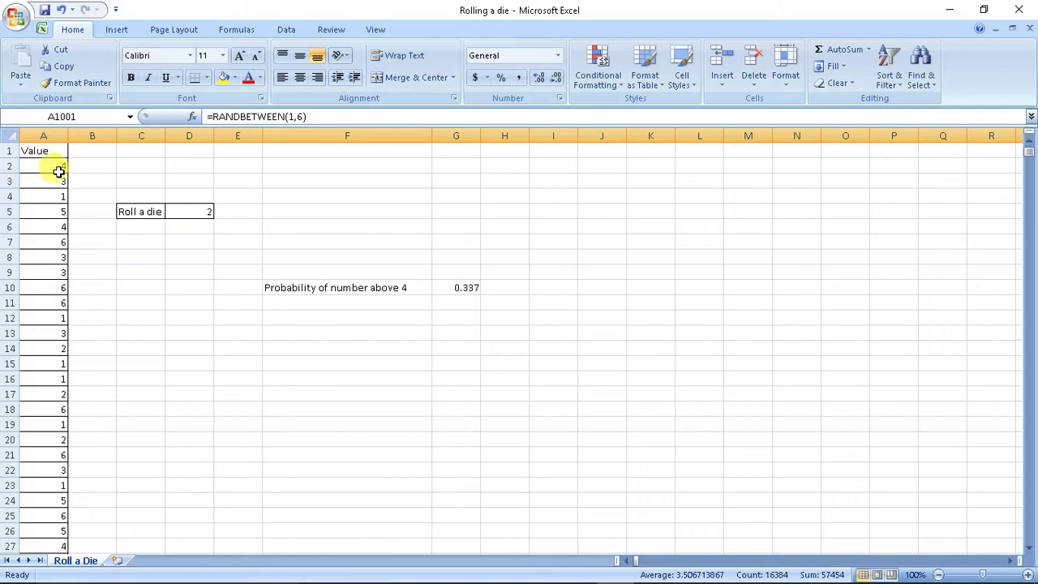
left_click(54, 167)
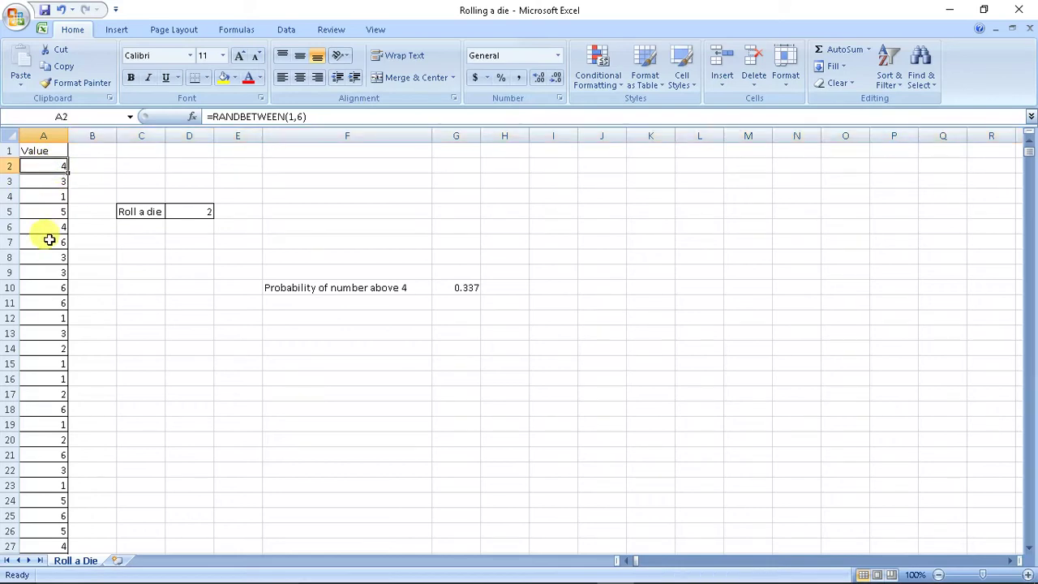
left_click(47, 182)
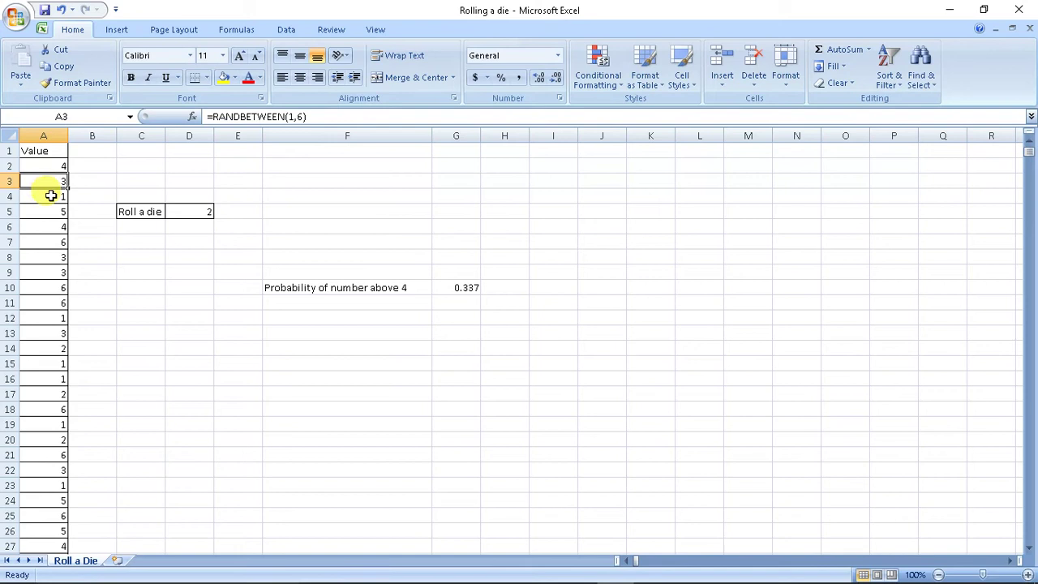
left_click(50, 195)
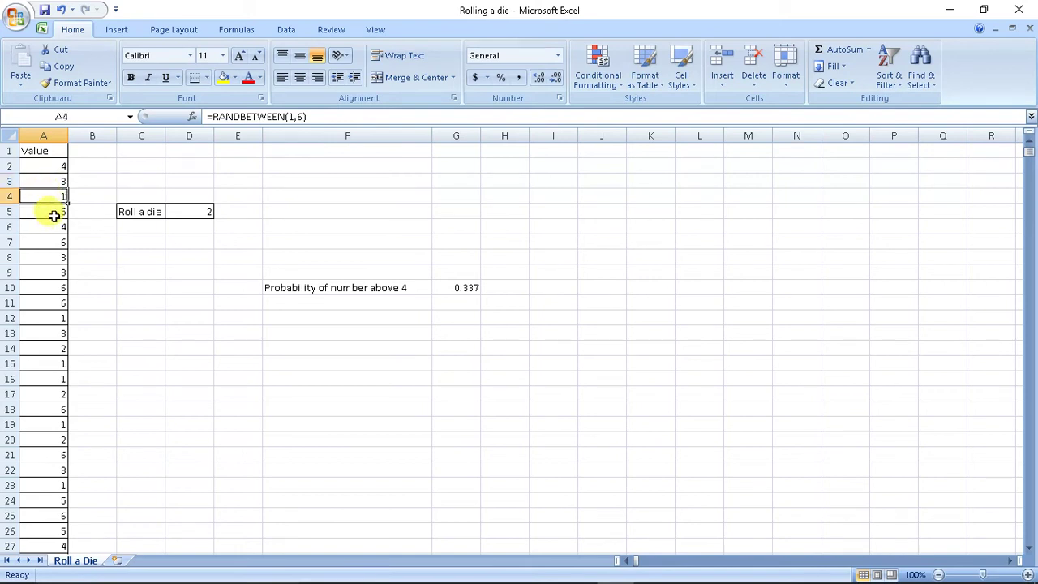
left_click(52, 211)
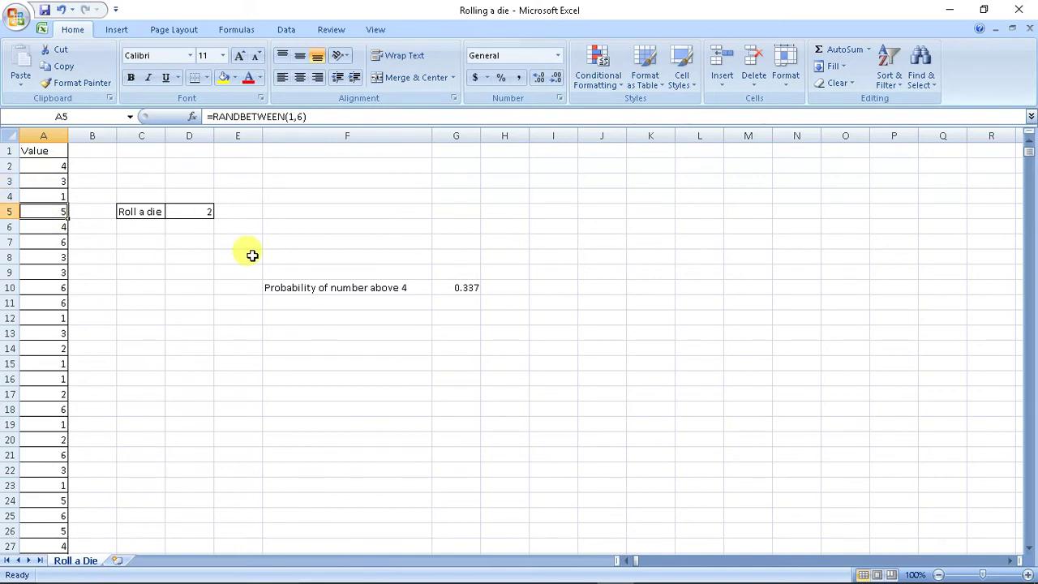
left_click(339, 287)
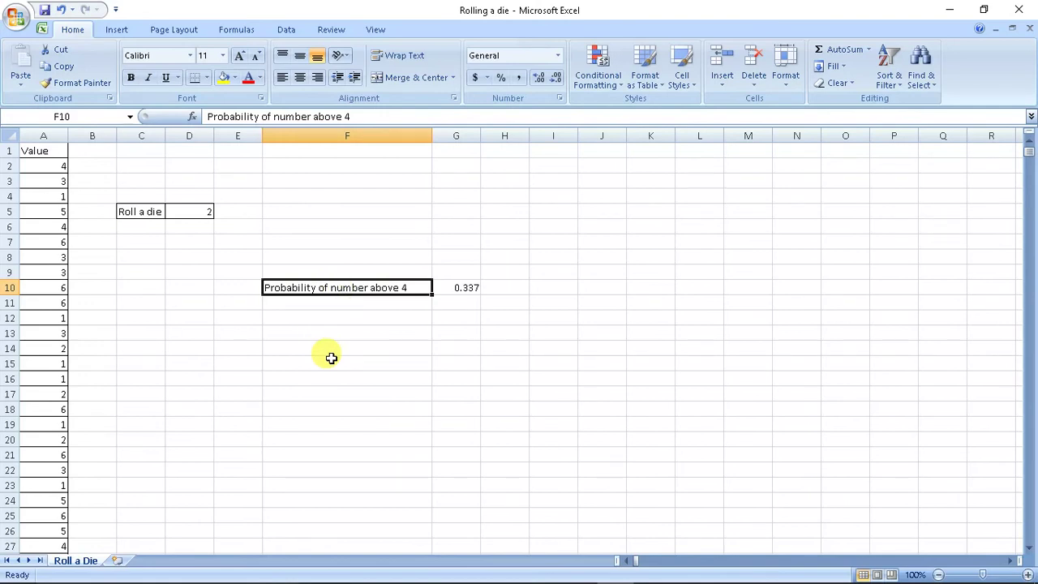
left_click(451, 288)
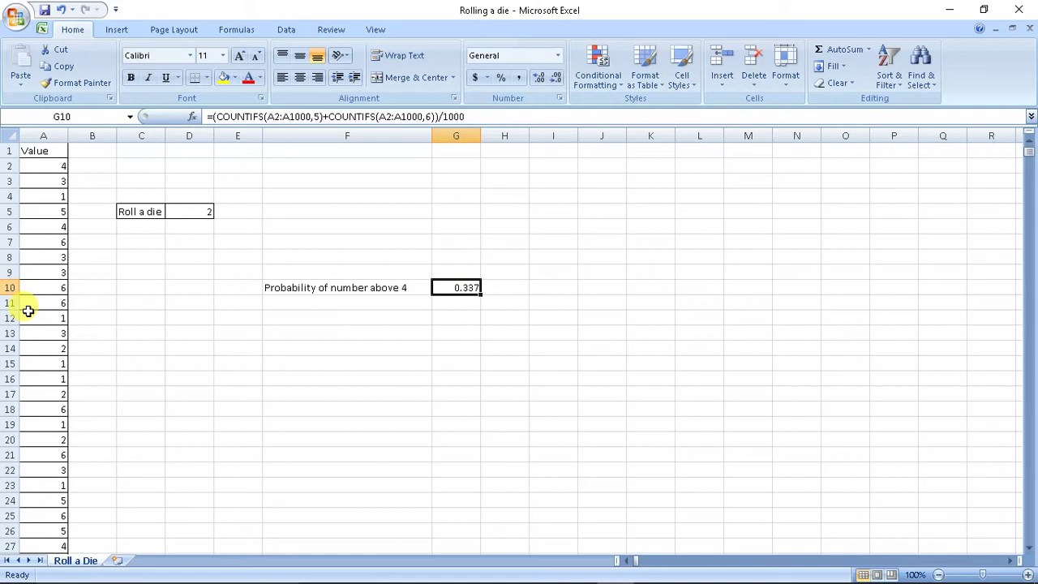
Recalculate the die simulation three times with F9 to watch G10 change
left_click(496, 395)
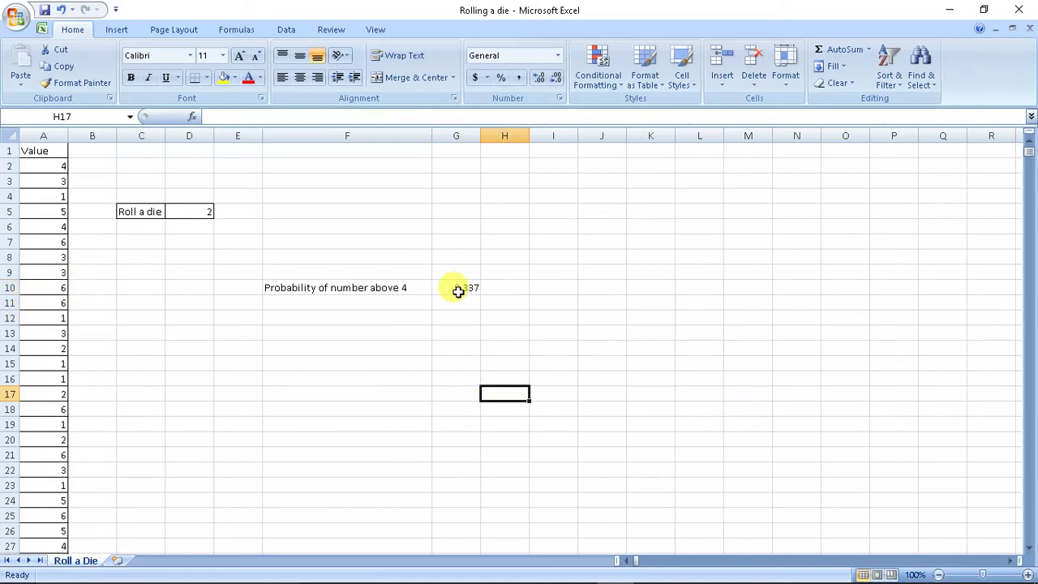
key("F9")
key("F9")
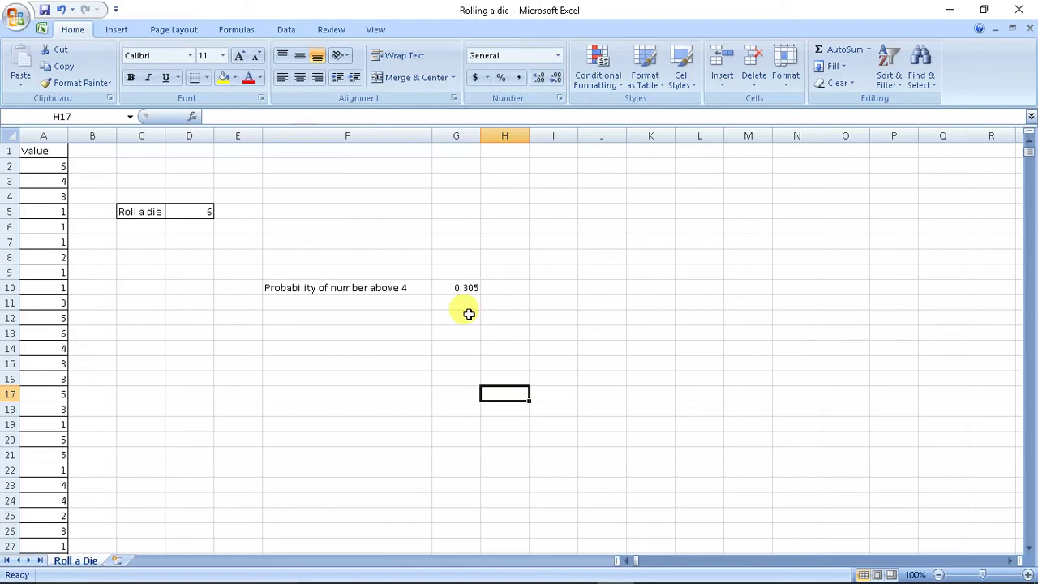
key("F9")
key("F9")
key("F9")
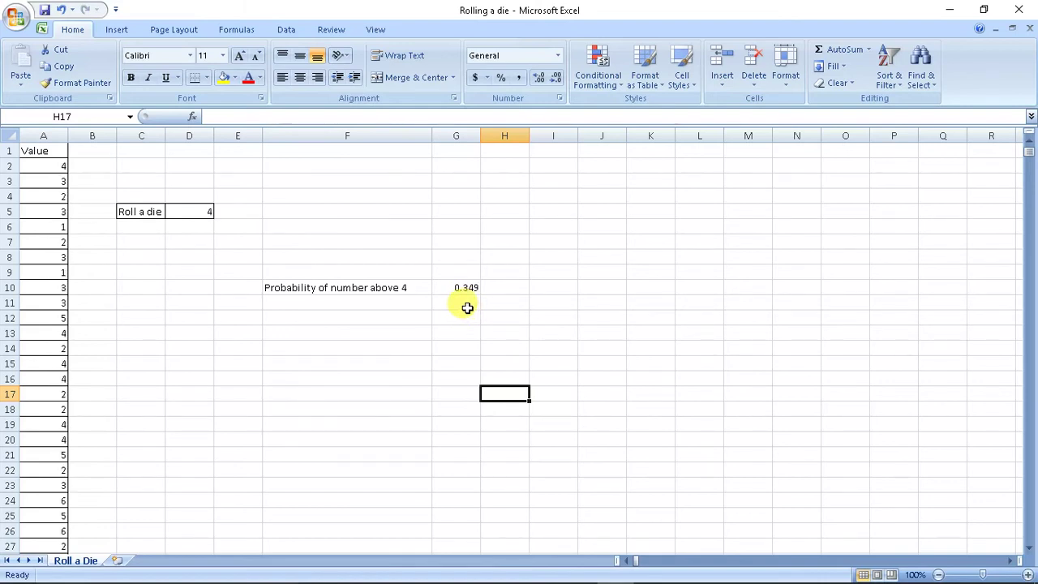
key("F9")
key("F9")
key("F9")
key("F9")
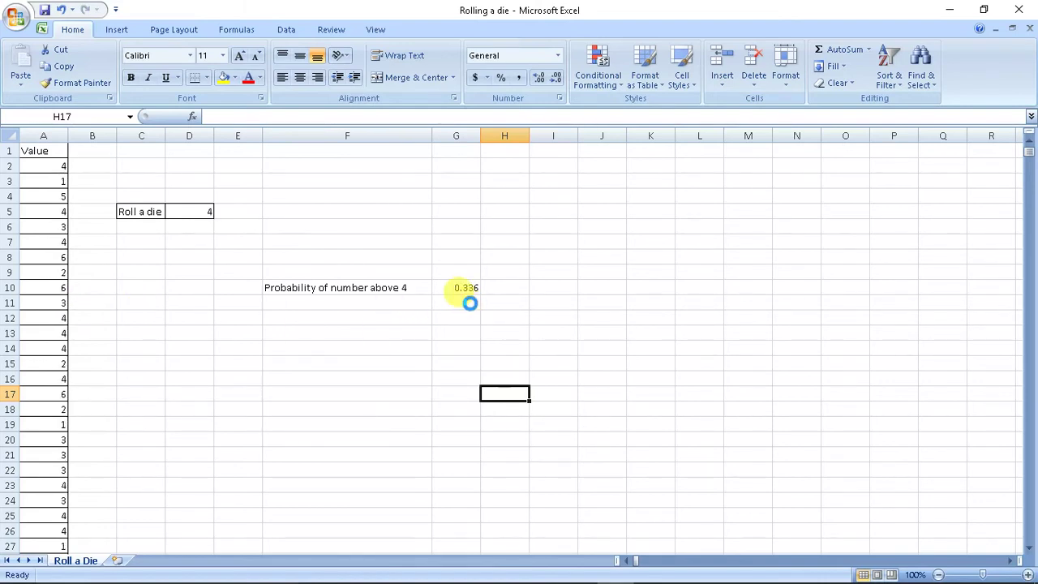
Enter the theoretical probability =2/6 in G13, showing 0.333333
left_click(462, 334)
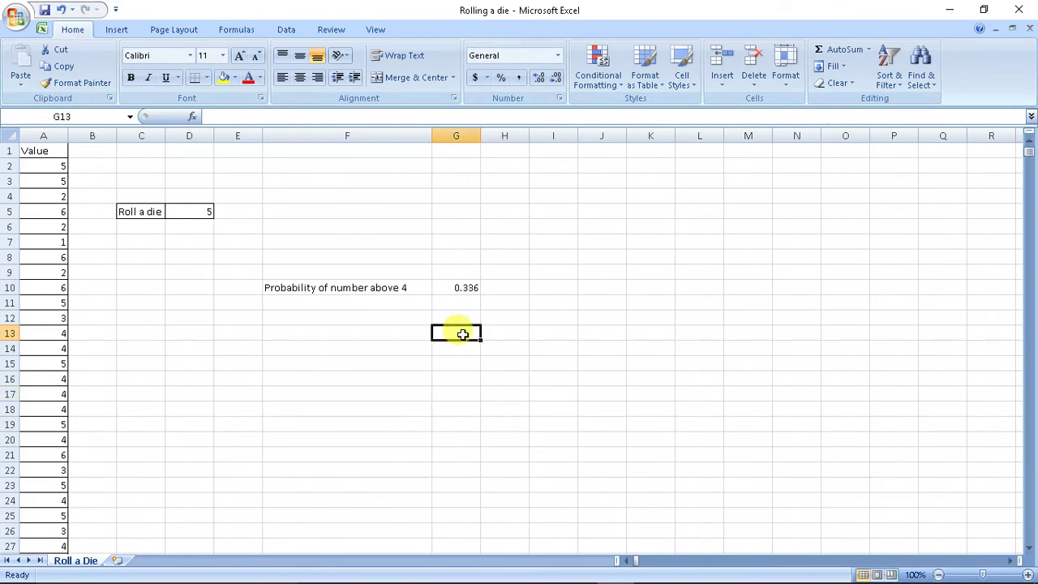
type("=")
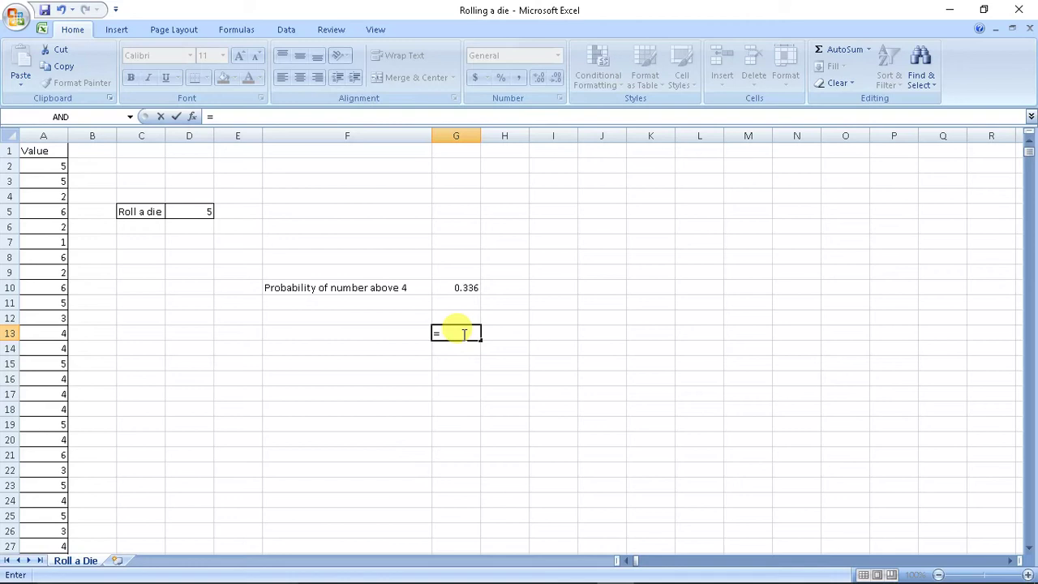
type("2/6")
key("Return")
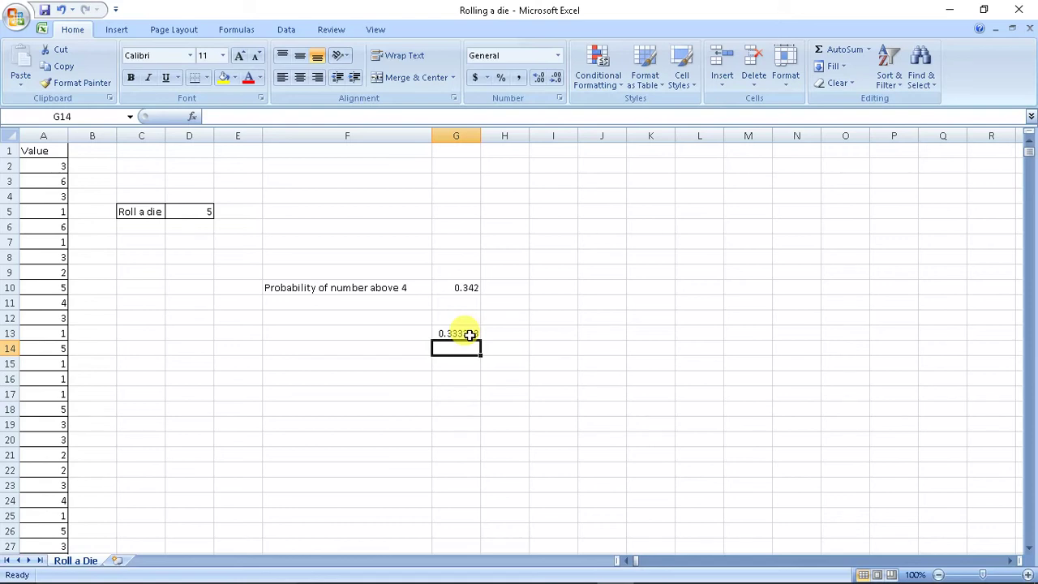
left_click(466, 334)
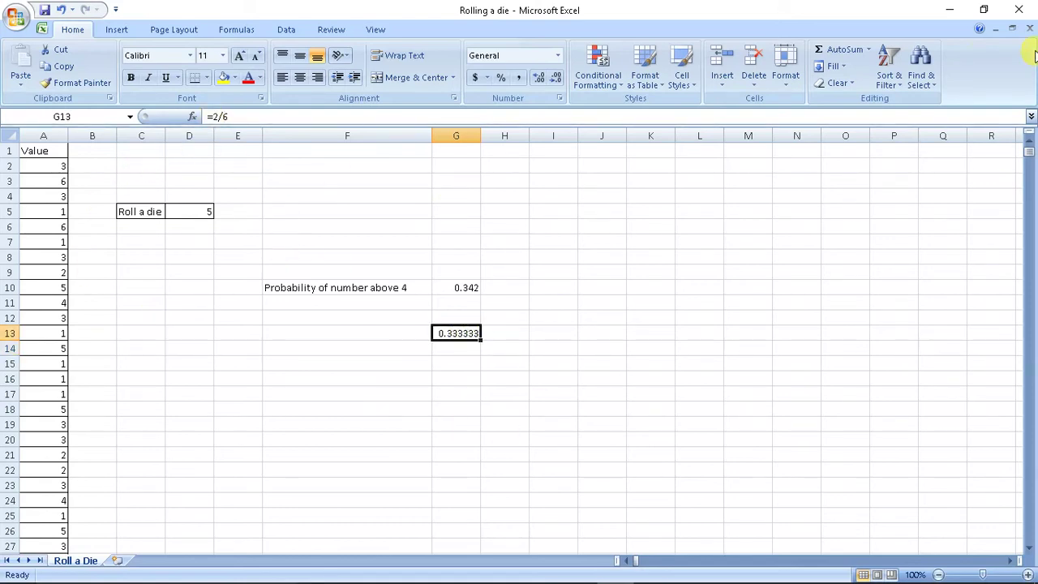
Close the die workbook unsaved, then inspect the ball pick formulas in G9, F9 and the colour table
left_click(1019, 10)
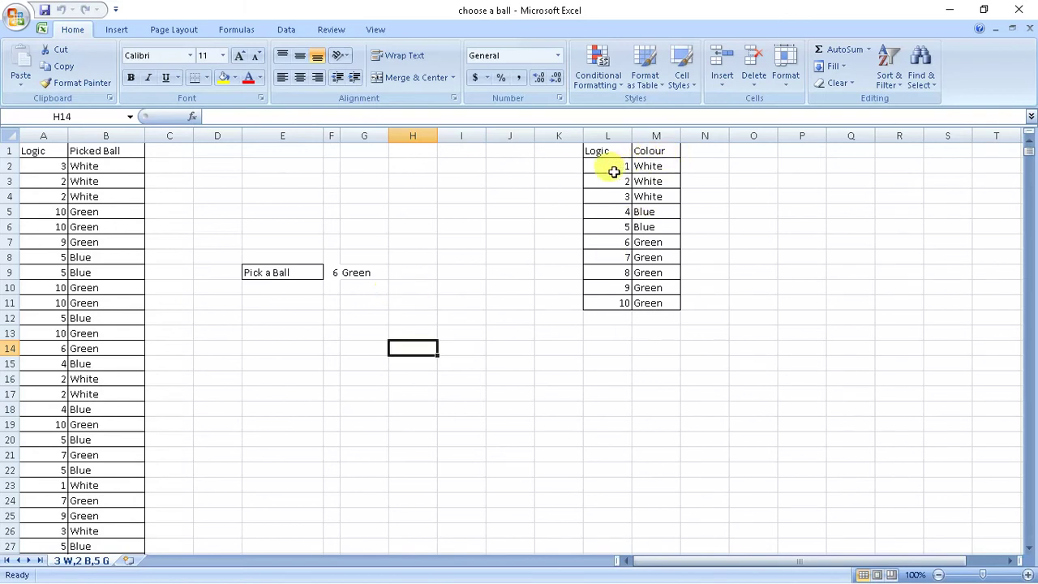
left_click(344, 272)
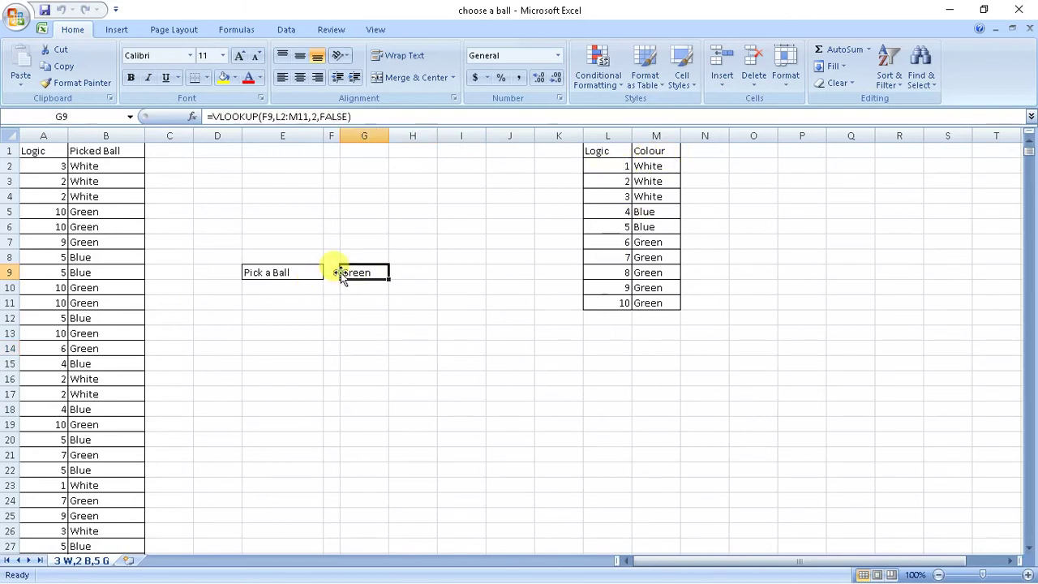
left_click(332, 273)
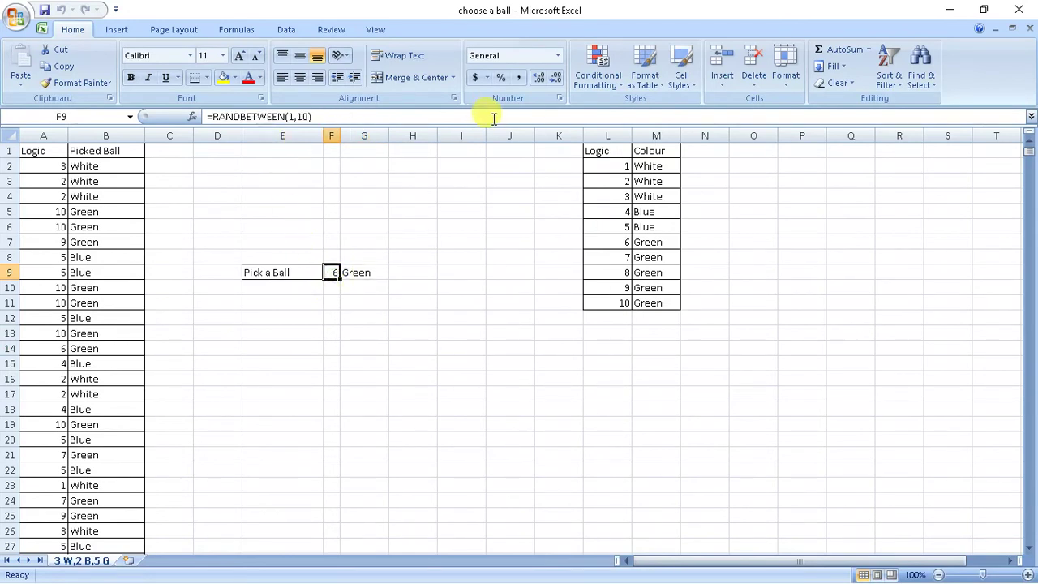
left_click_drag(607, 166, 627, 300)
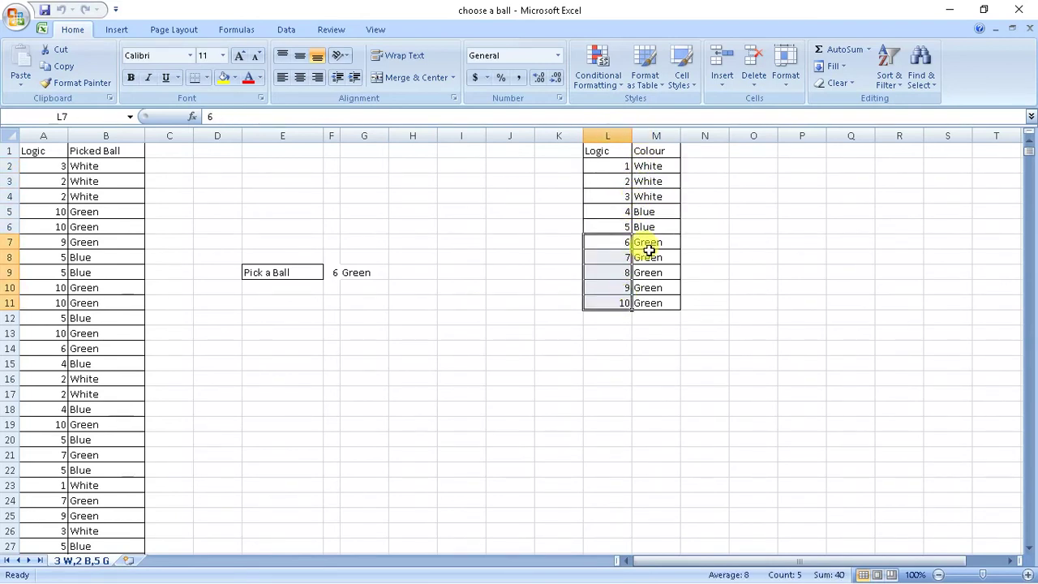
left_click_drag(649, 244, 648, 302)
left_click(590, 407)
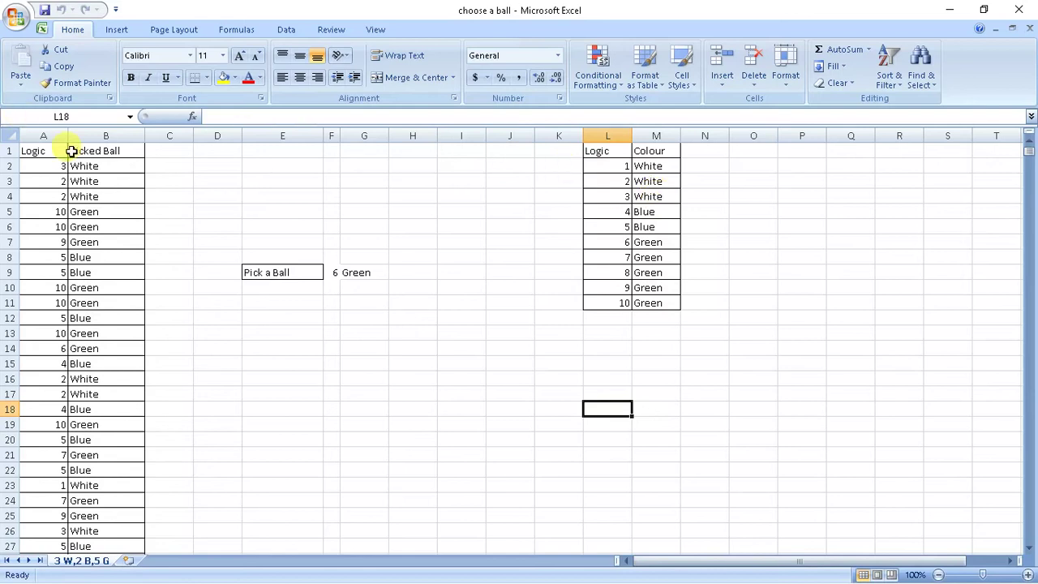
left_click(39, 172)
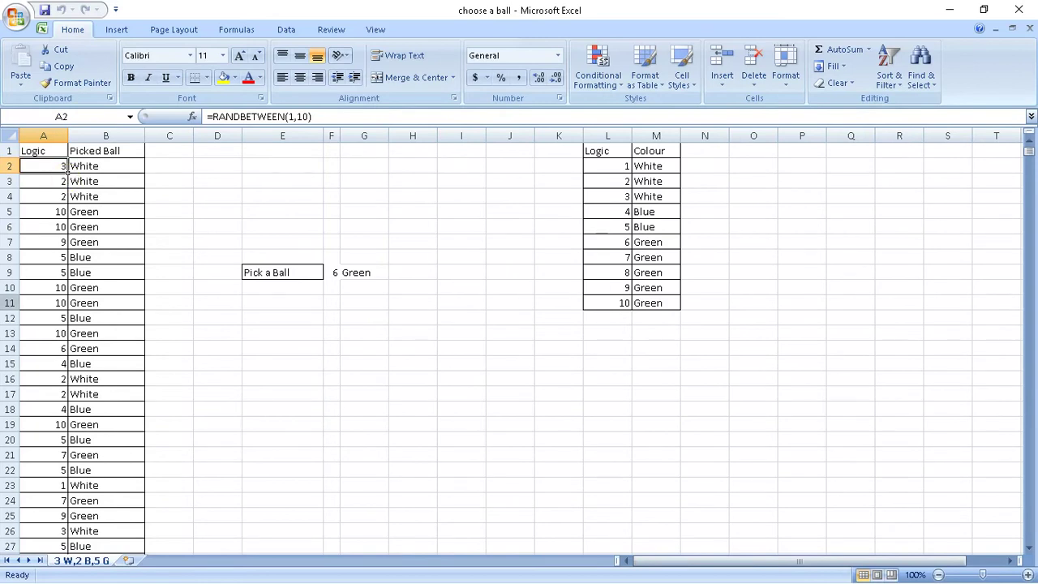
left_click(95, 166)
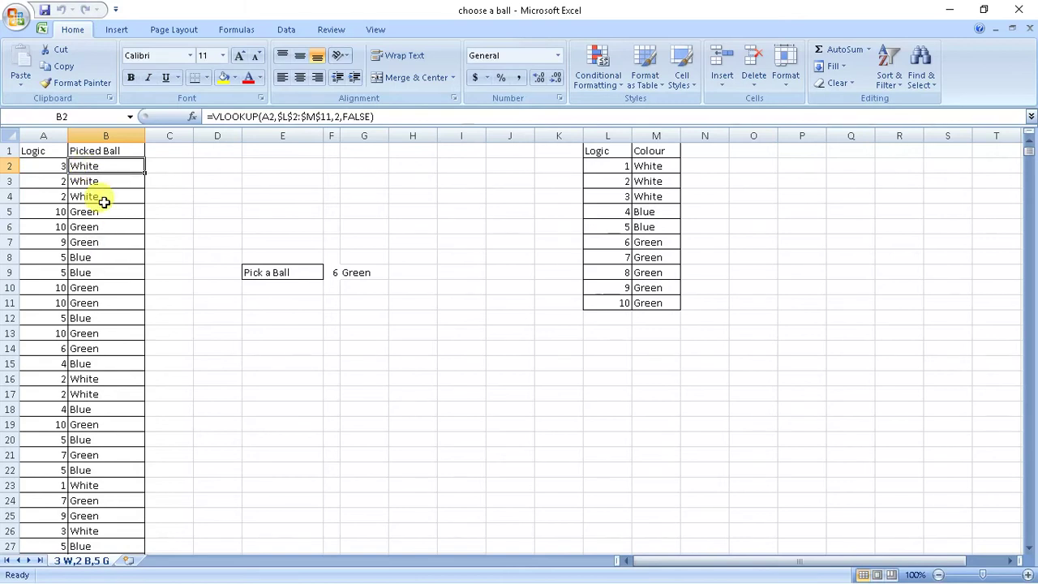
left_click(47, 165)
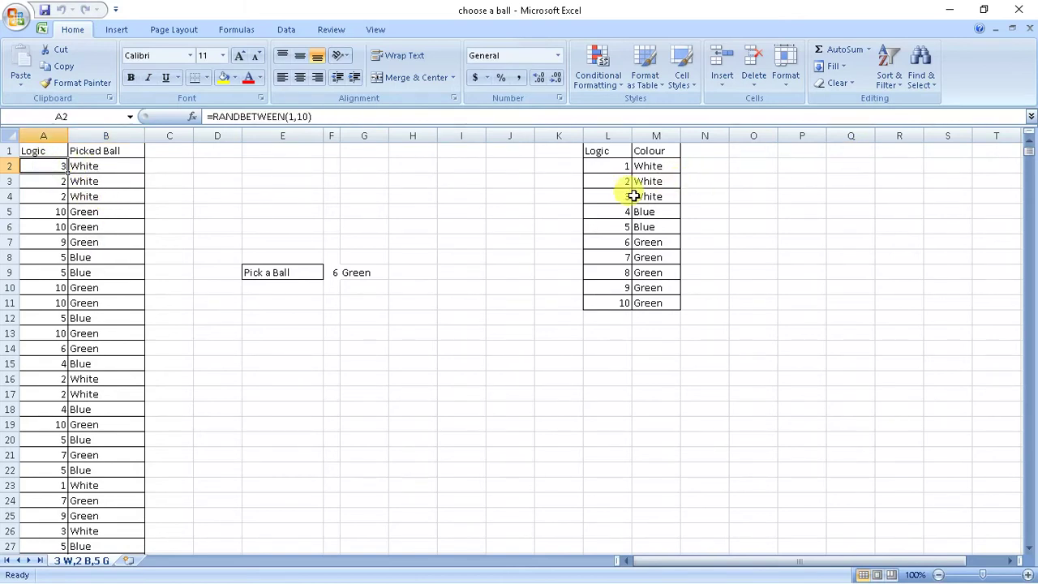
left_click(84, 165)
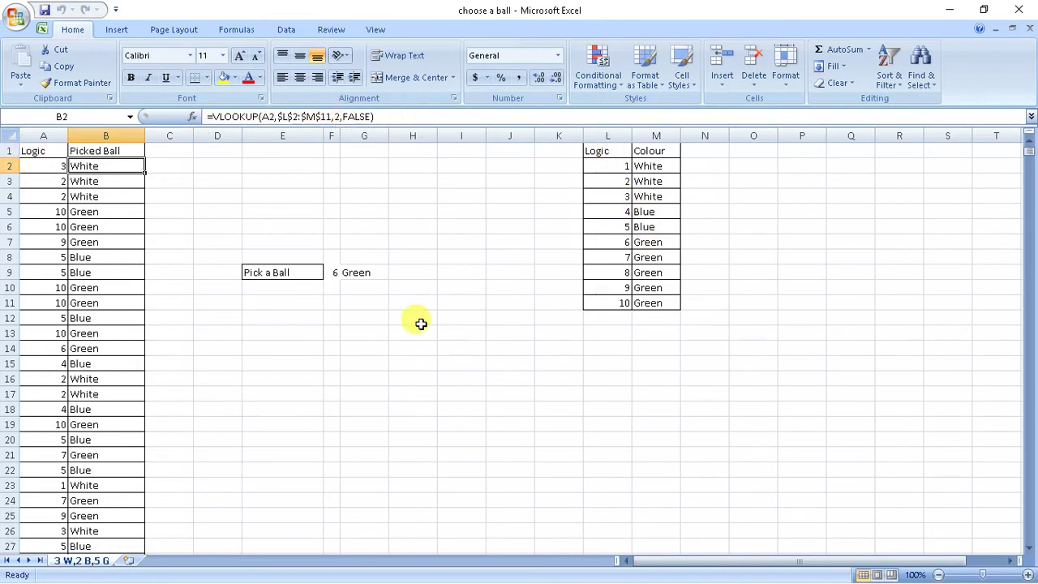
scroll(414, 349, "down", 10)
scroll(401, 341, "up", 10)
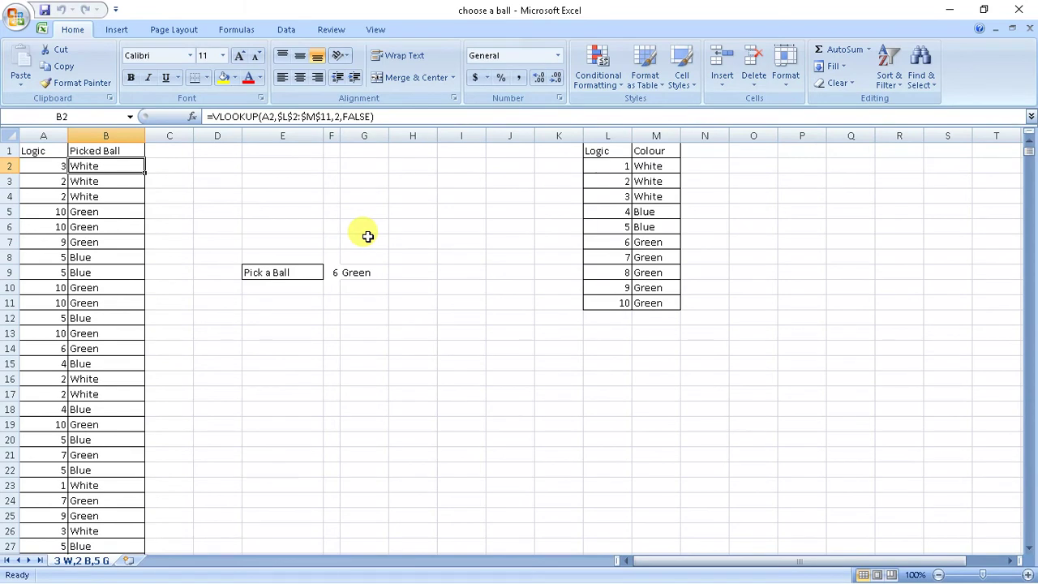
scroll(85, 324, "down", 20)
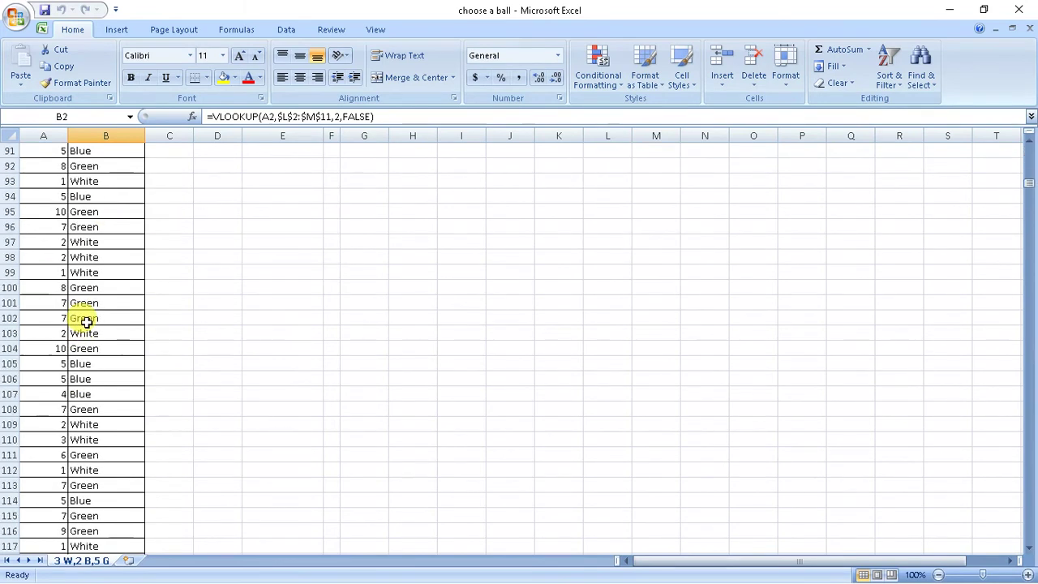
scroll(86, 322, "down", 9)
Close the ball workbook unsaved and inspect the Pick a card formulas in C2, B2 and D2
left_click(1024, 15)
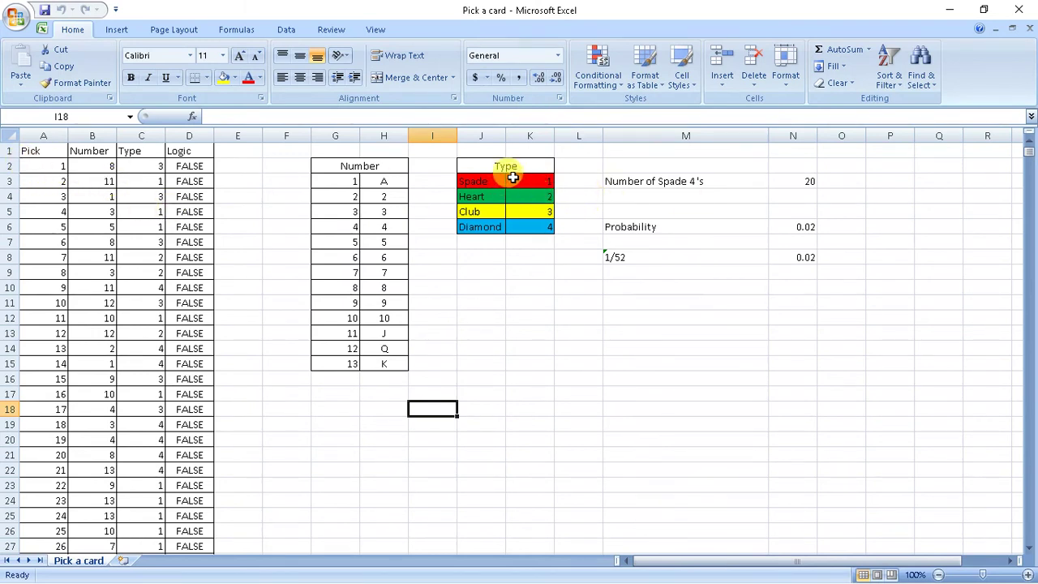
left_click(159, 167)
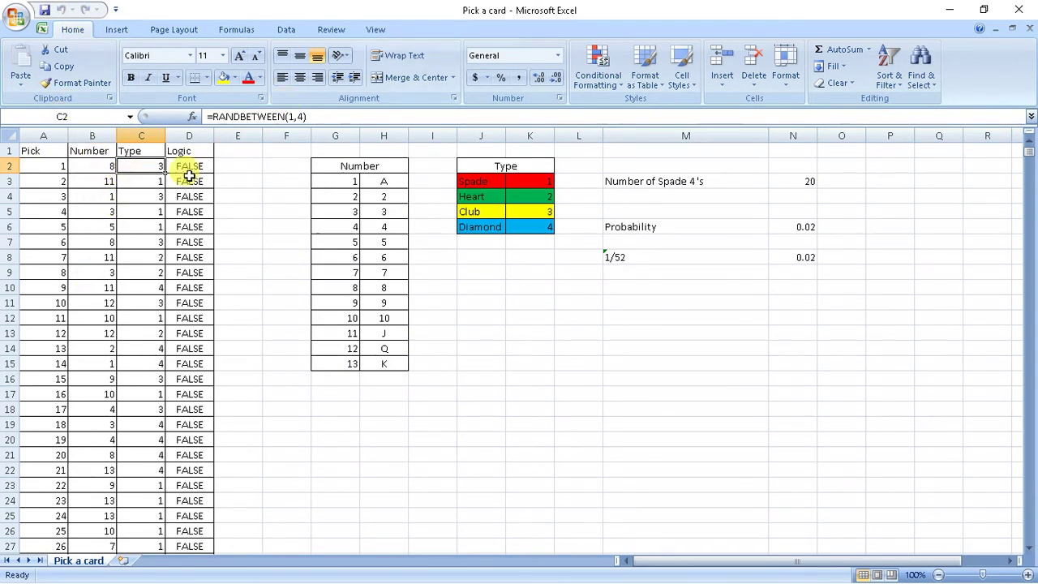
left_click(92, 164)
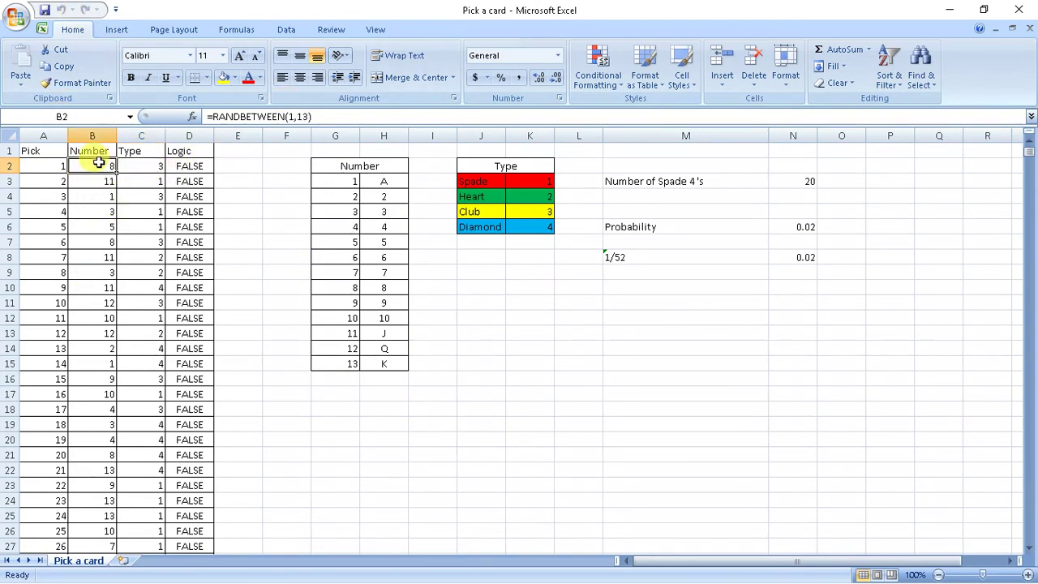
left_click(145, 166)
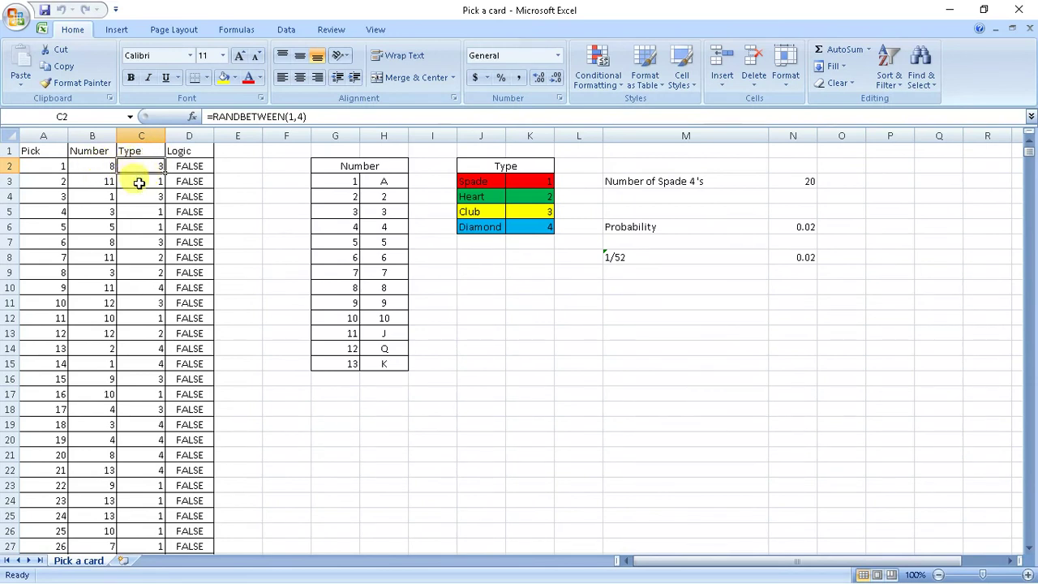
left_click(176, 164)
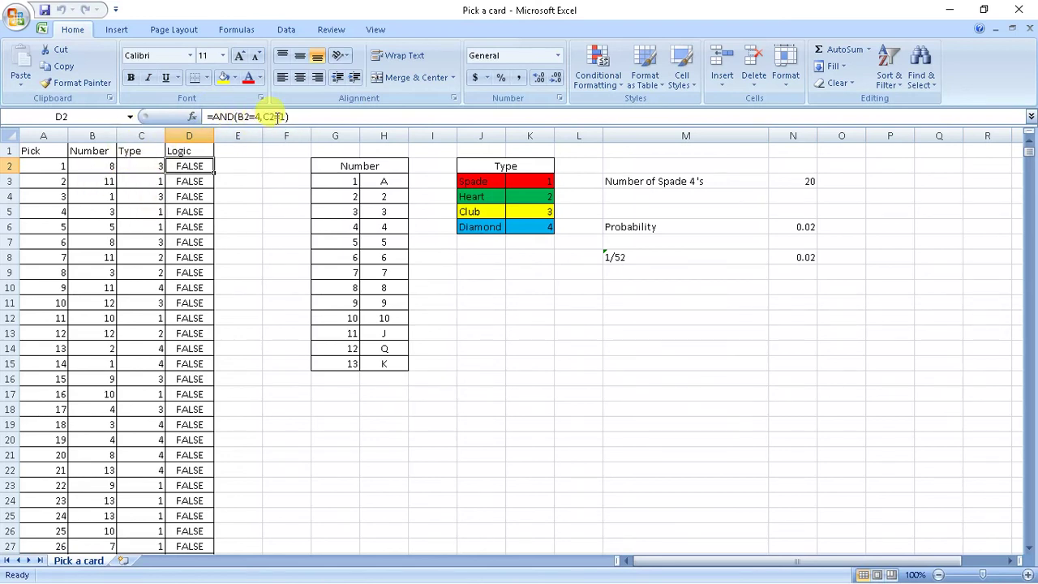
scroll(166, 302, "down", 20)
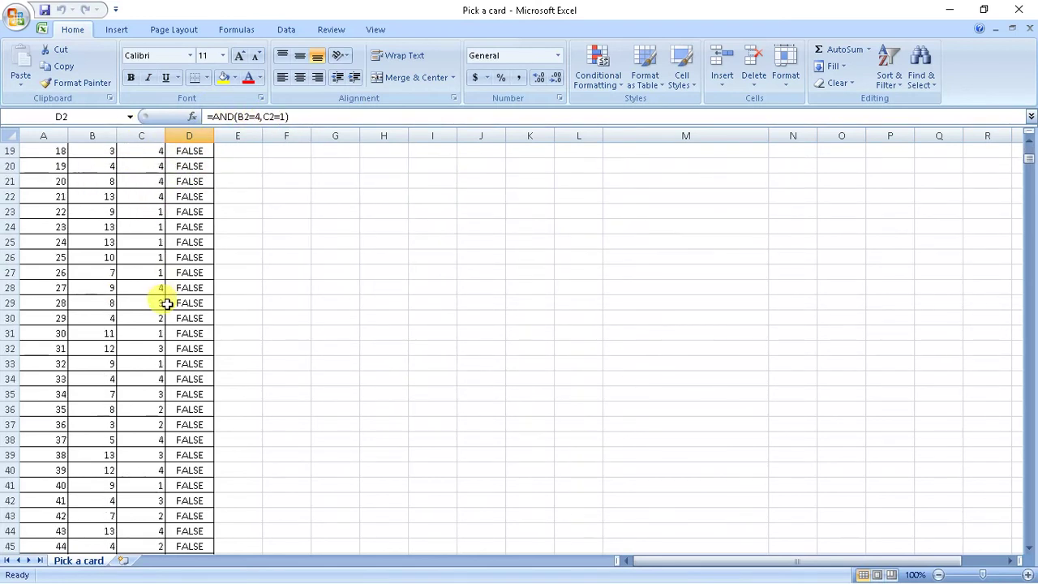
scroll(165, 303, "down", 8)
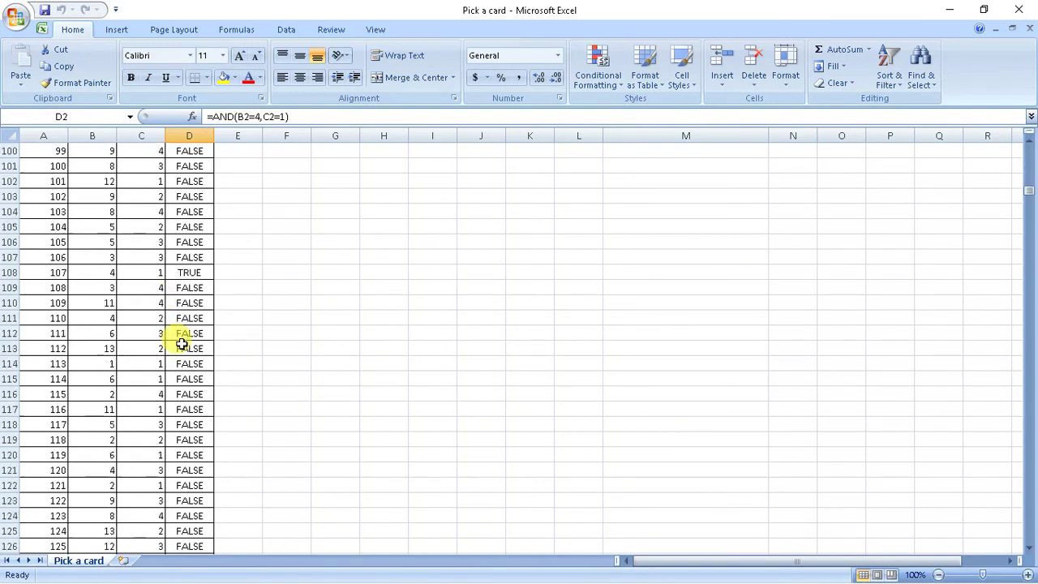
left_click(191, 272)
left_click_drag(112, 272, 146, 272)
scroll(307, 301, "up", 2)
scroll(306, 301, "up", 20)
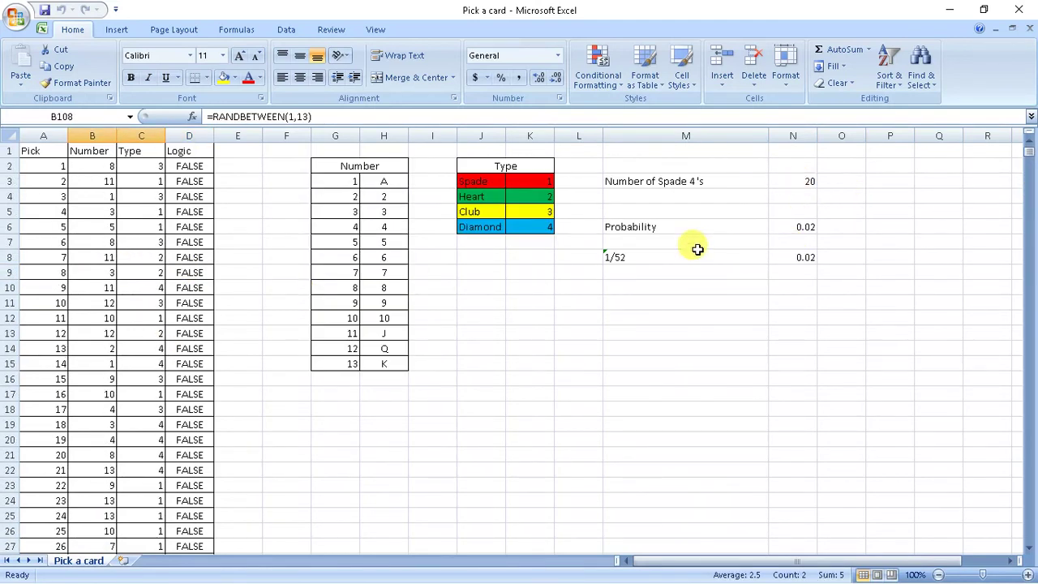
left_click(794, 181)
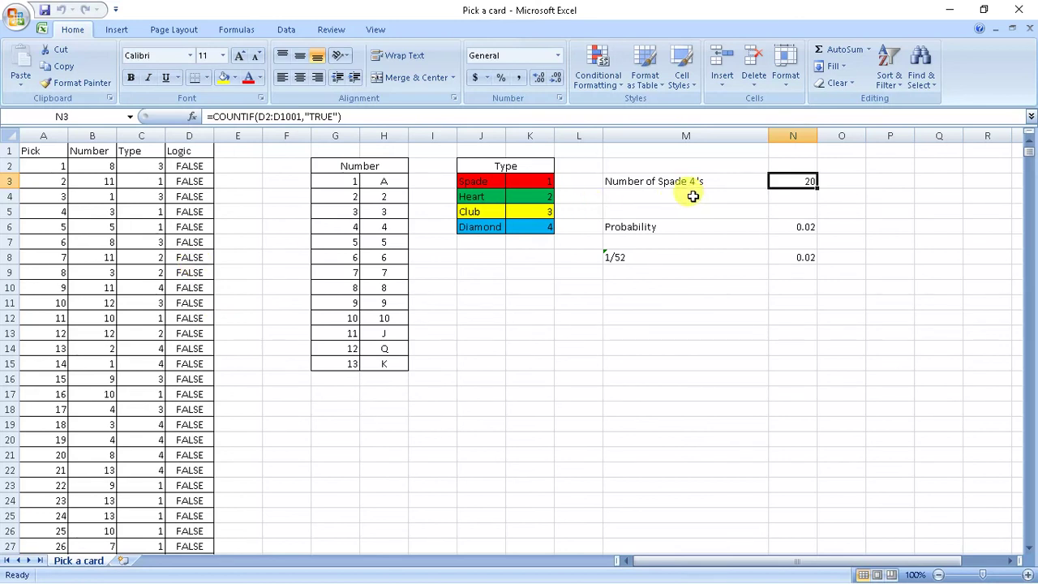
Inspect N6 and the 1/52 label, then enter =1/52 in M13, showing 0.019230769
left_click(801, 226)
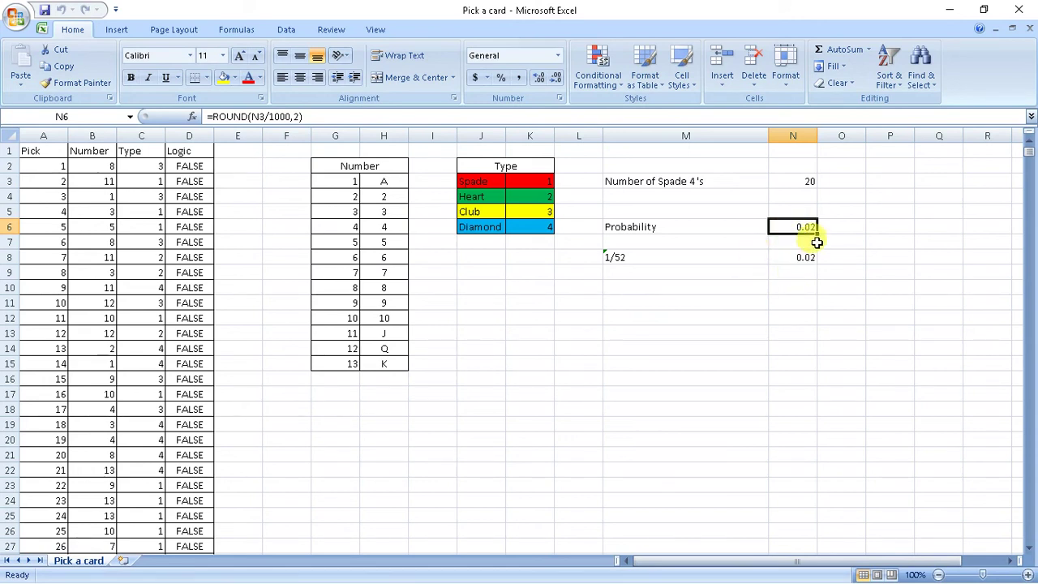
left_click(685, 253)
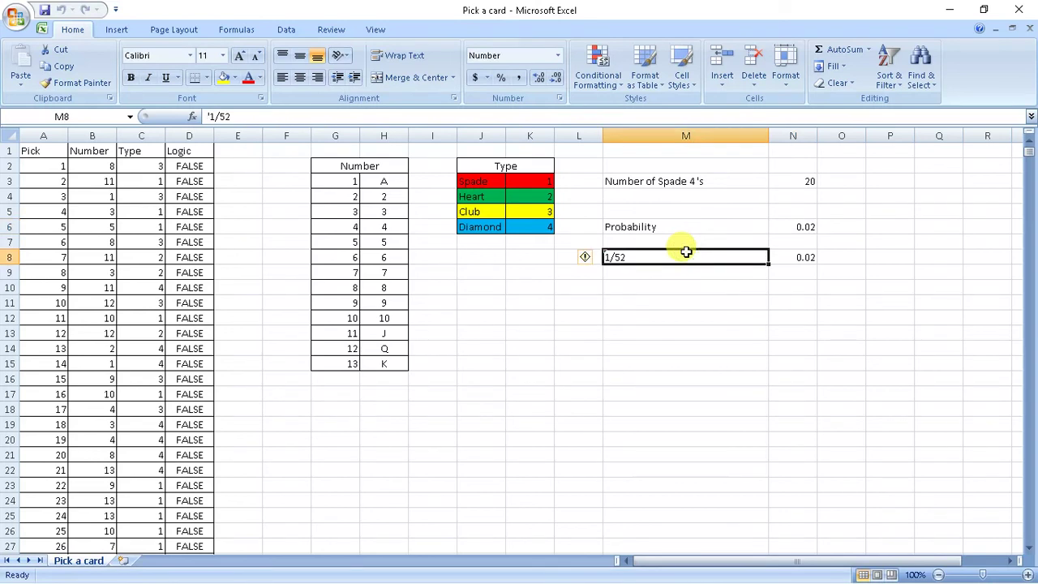
left_click(699, 330)
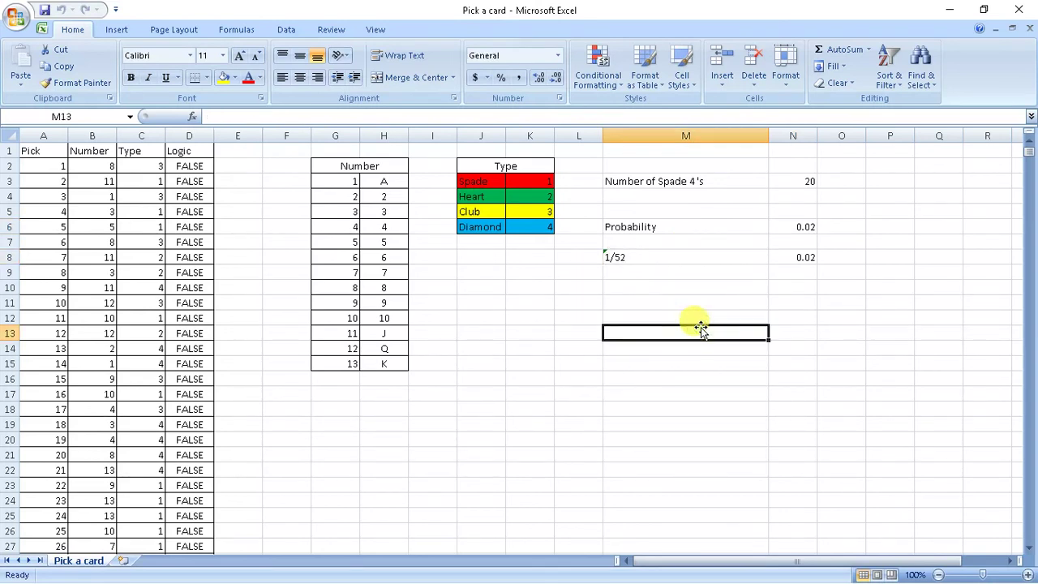
type("=1/52")
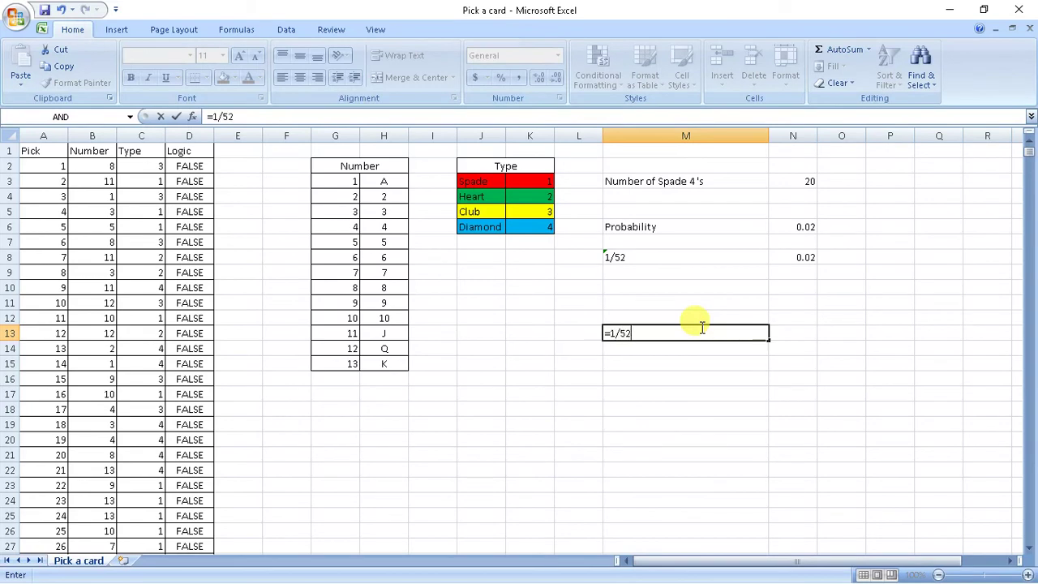
key("Return")
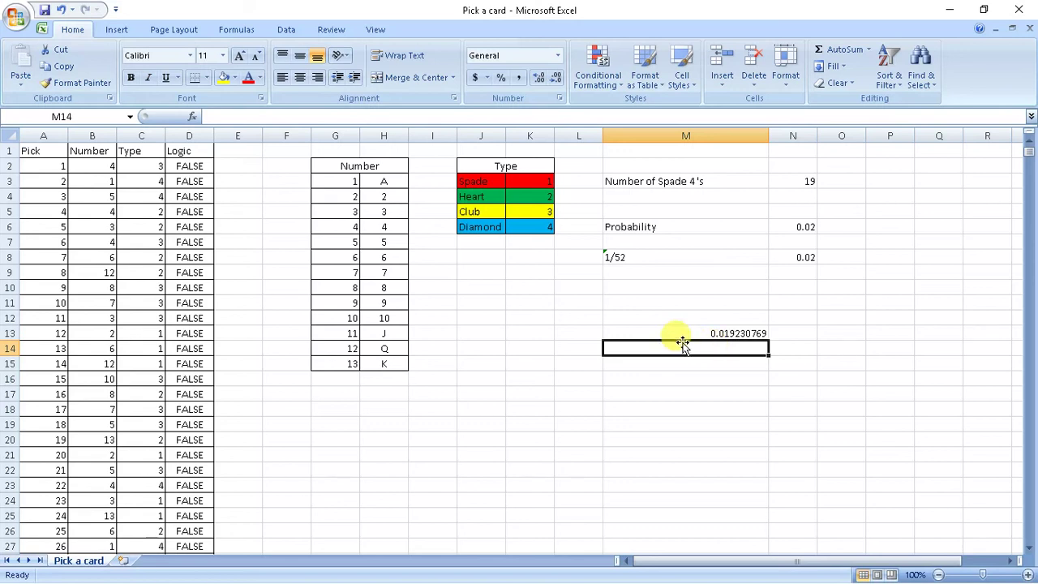
Close the 'Pick a card.xlsx' workbook window, bringing up the save-changes prompt
left_click(1026, 10)
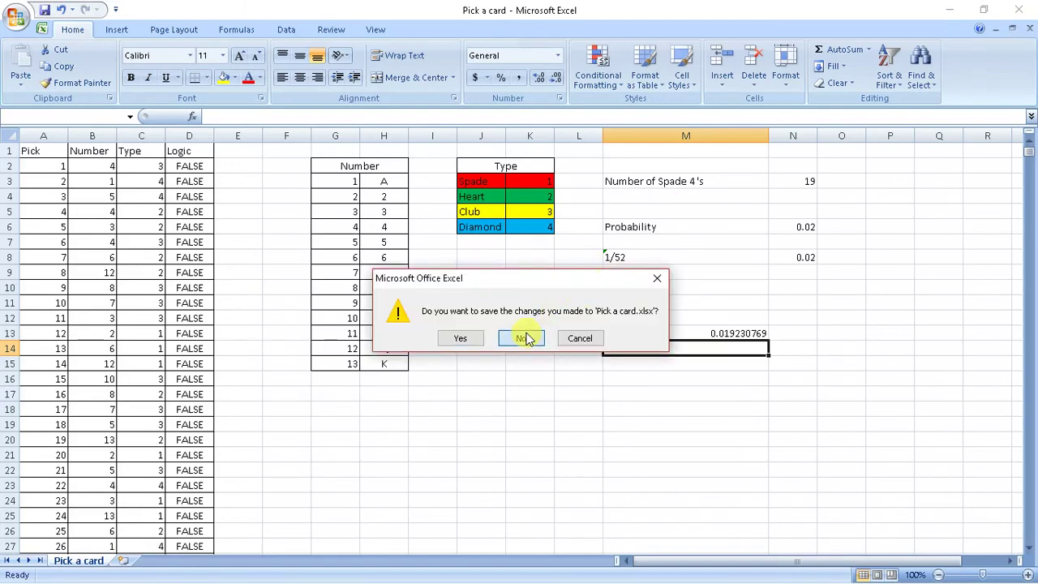